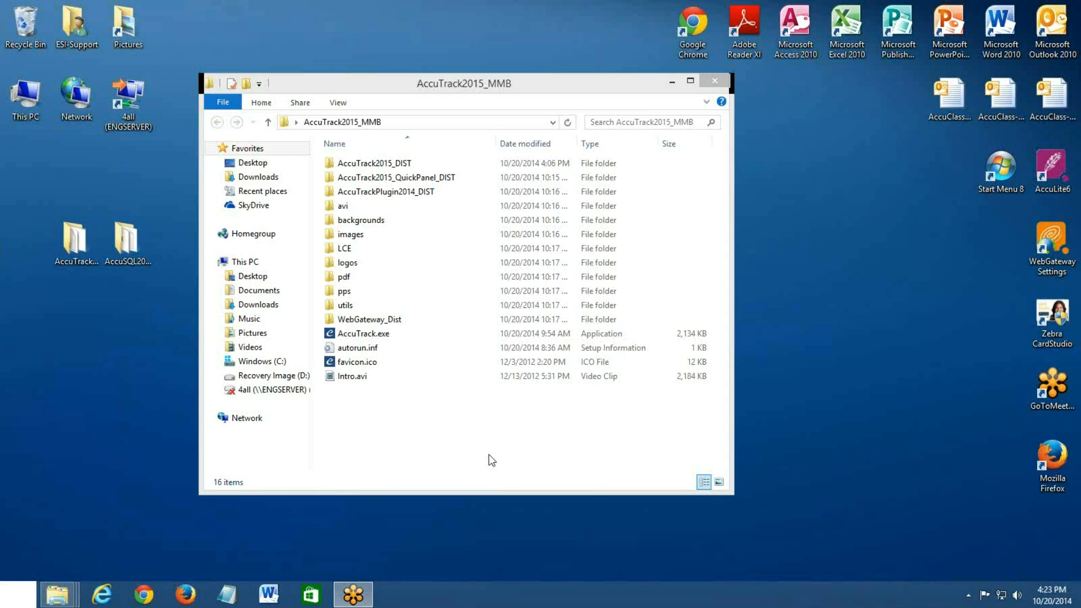
Step: Launch AccuTrack.exe from the AccuTrack2015_MMB folder and close the folder window
click(370, 332)
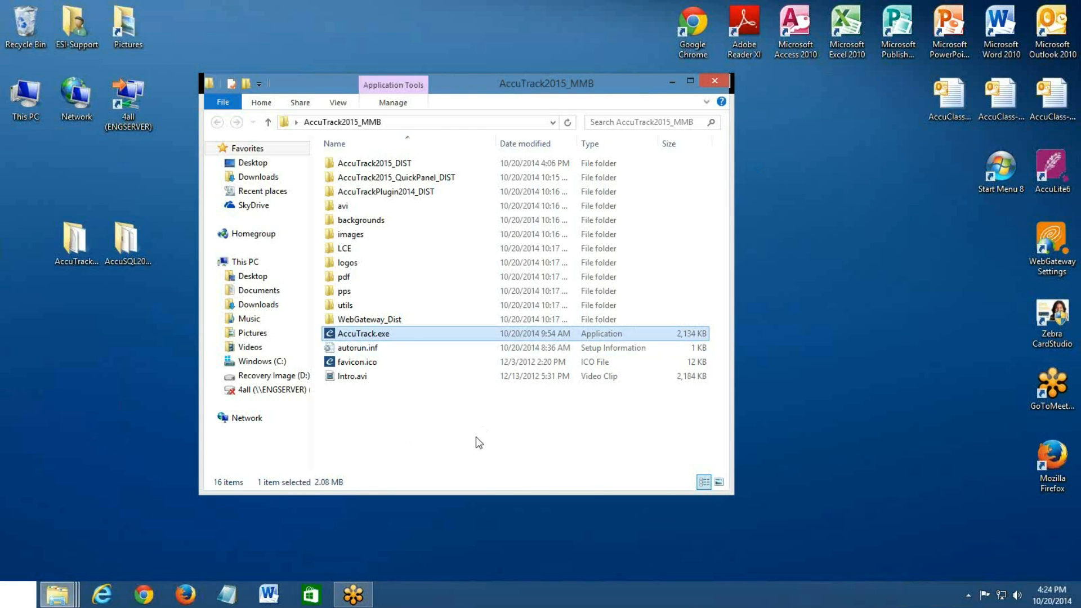
click(475, 437)
click(384, 335)
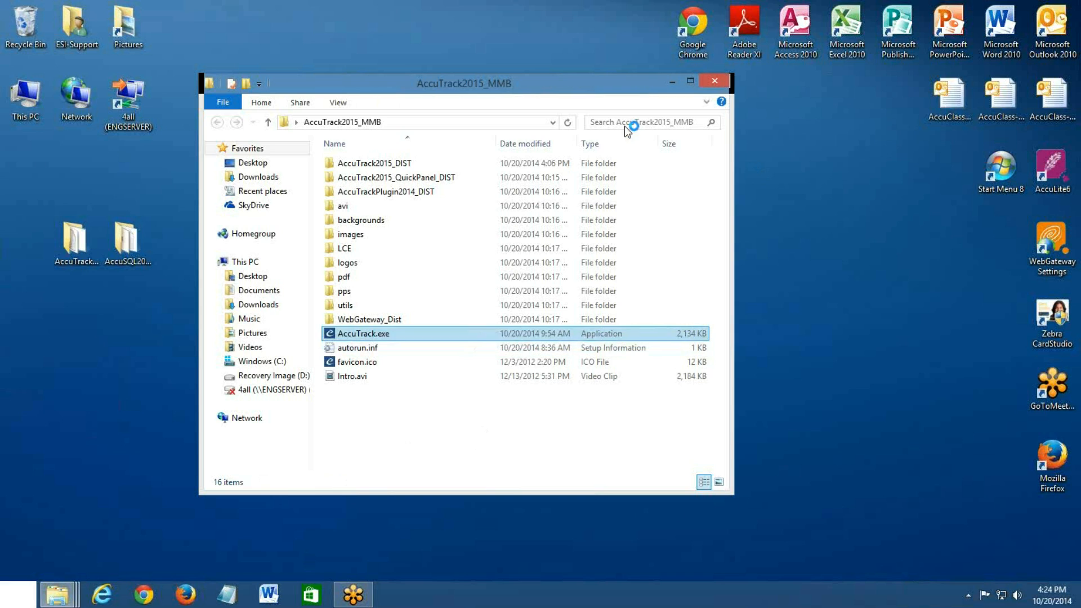
click(714, 81)
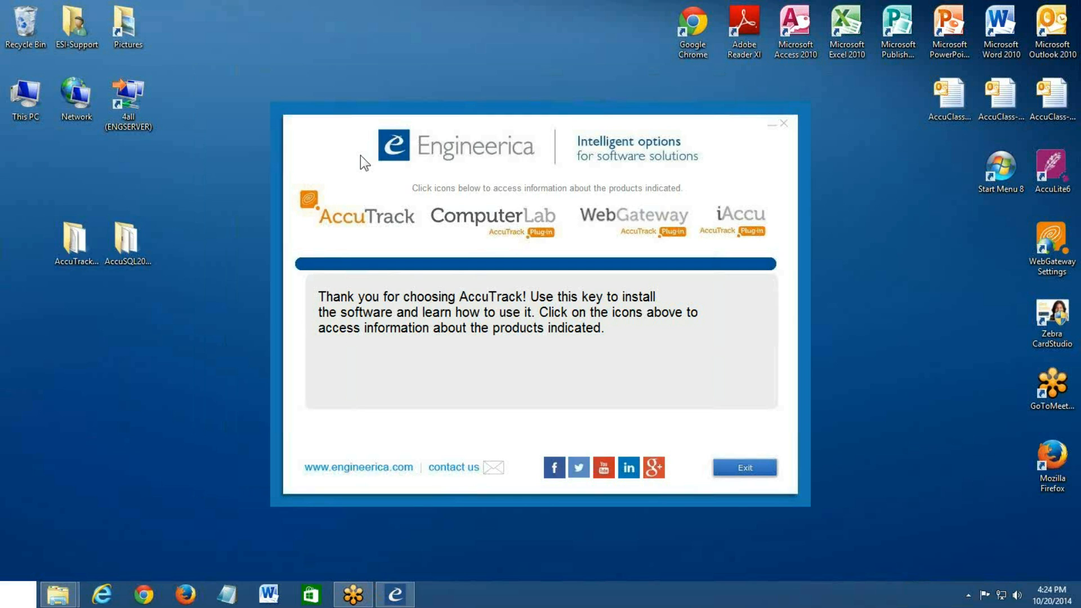
Step: View the Computer Lab, WebGateway and iAccu plug-in pages, returning to the product overview after each one
mouse_move(487, 228)
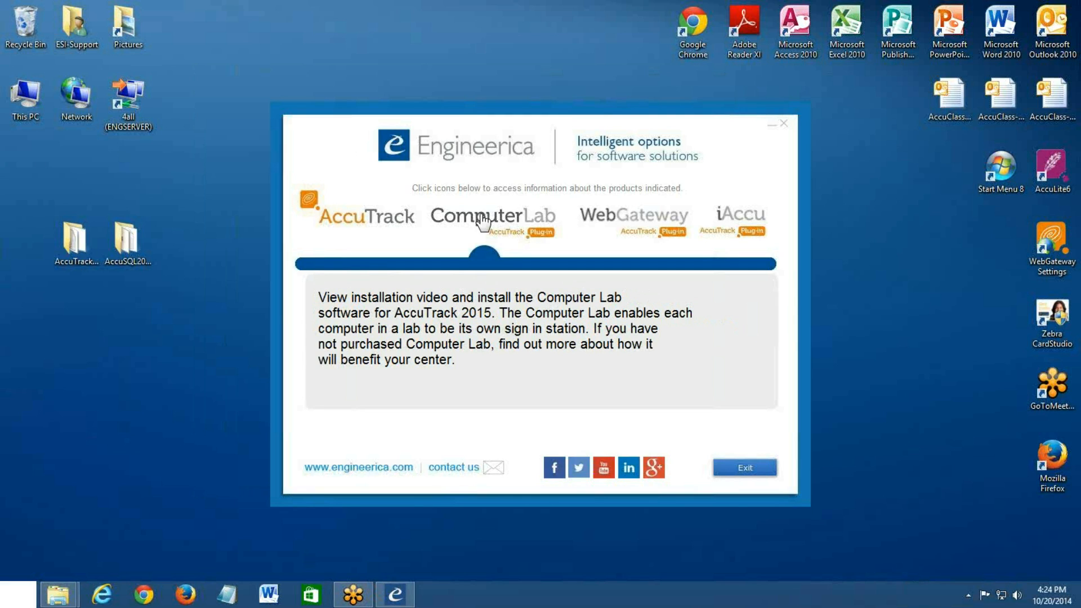
click(480, 217)
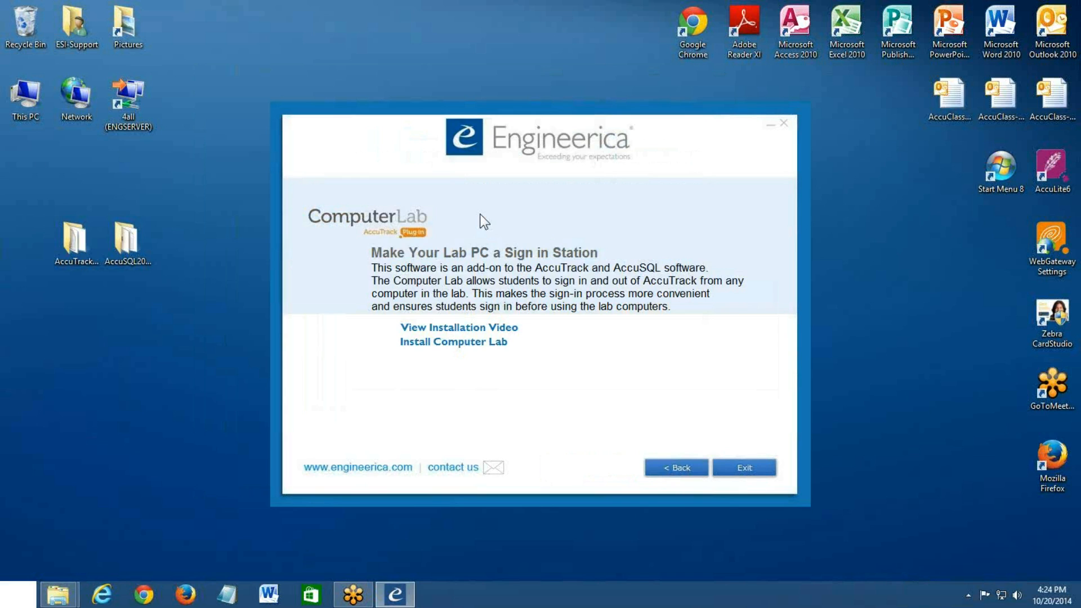
click(674, 469)
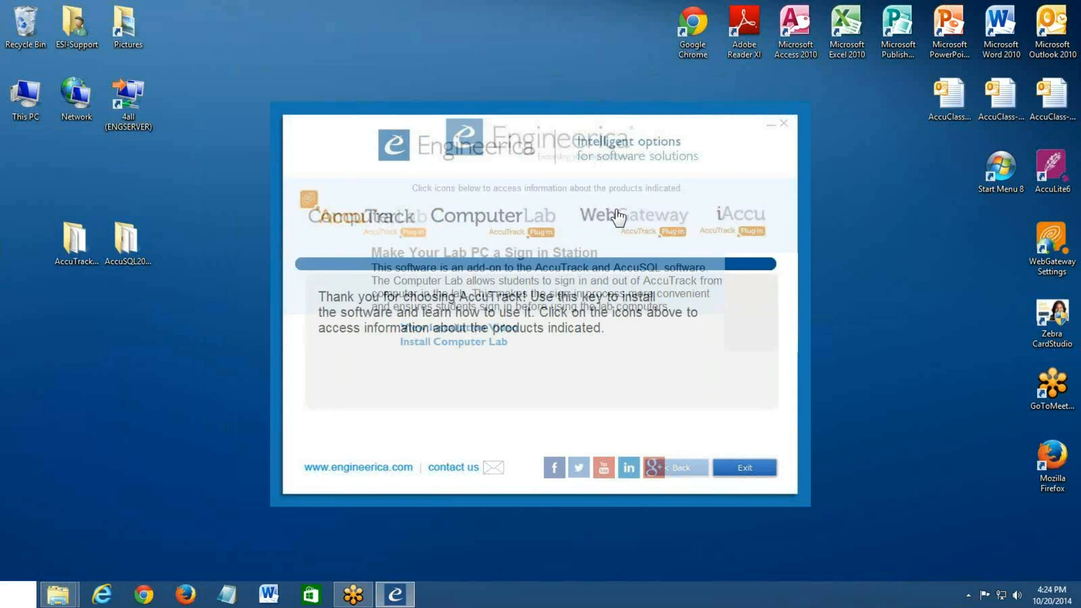
click(556, 265)
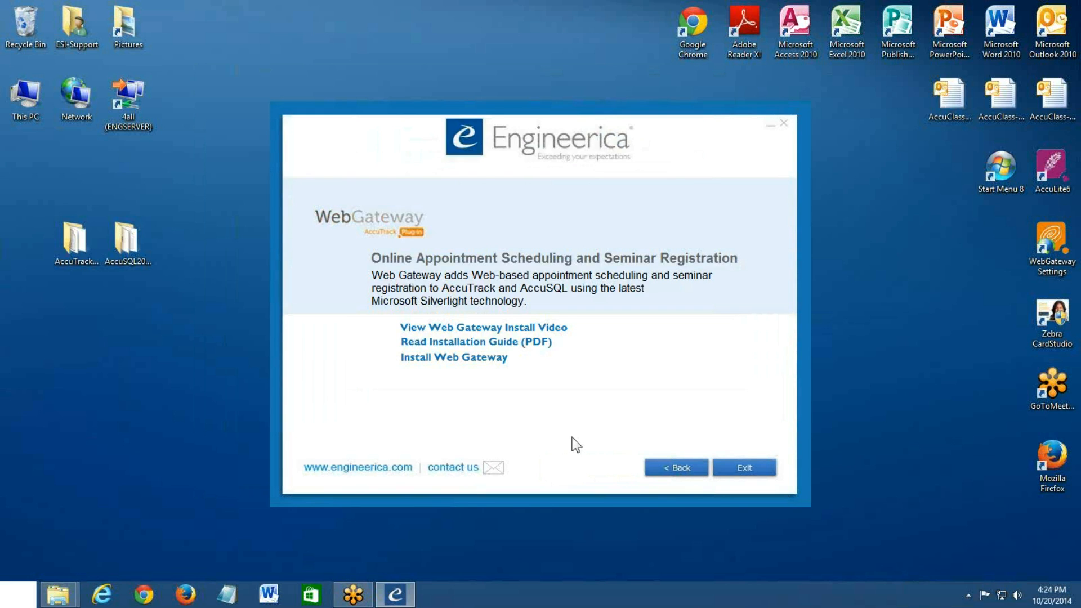
click(674, 467)
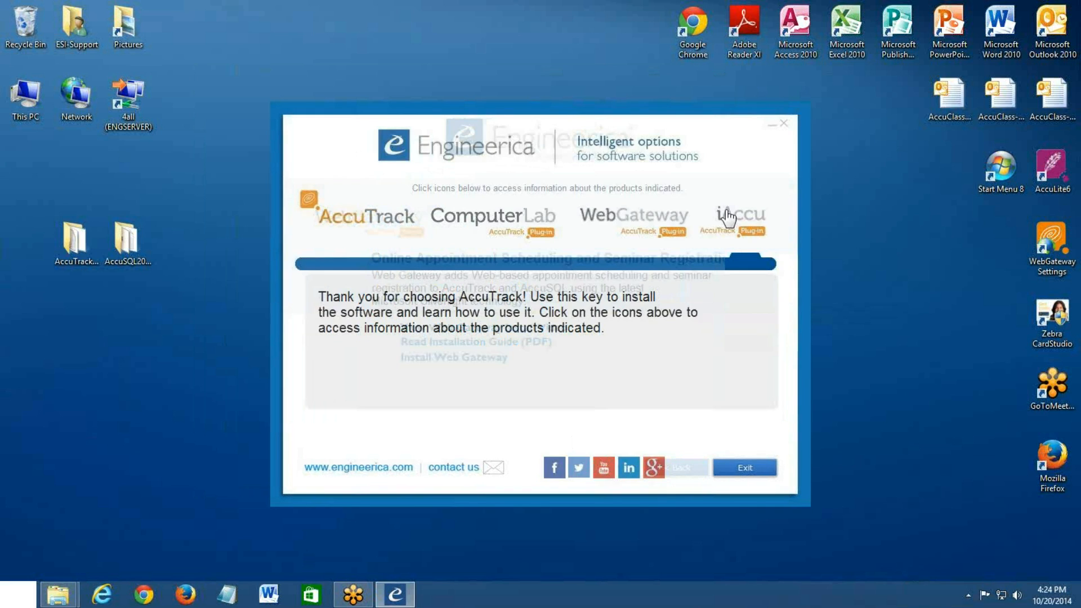
click(726, 215)
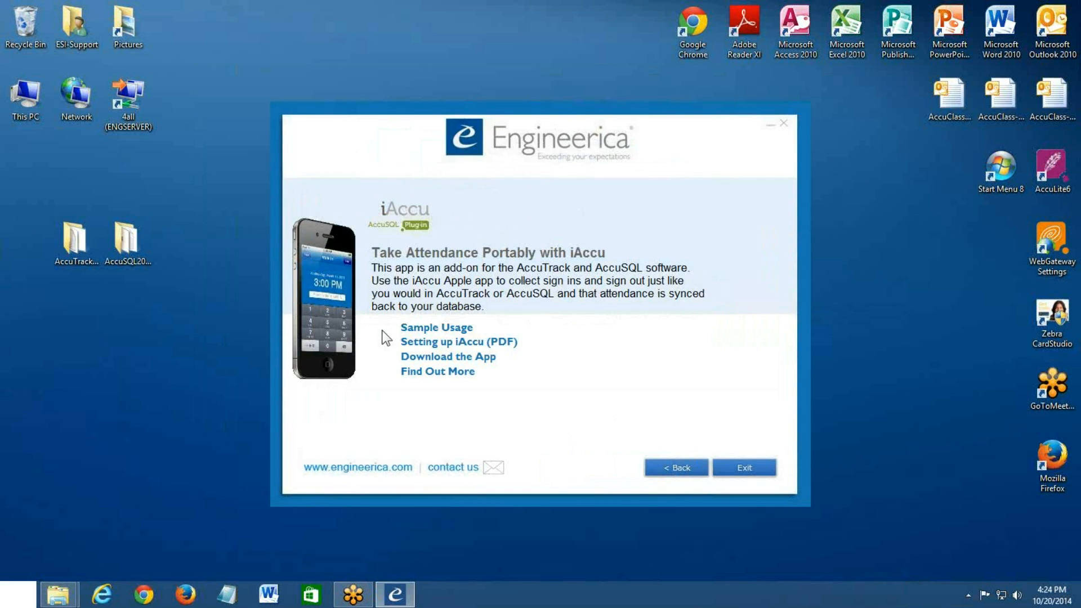
click(688, 471)
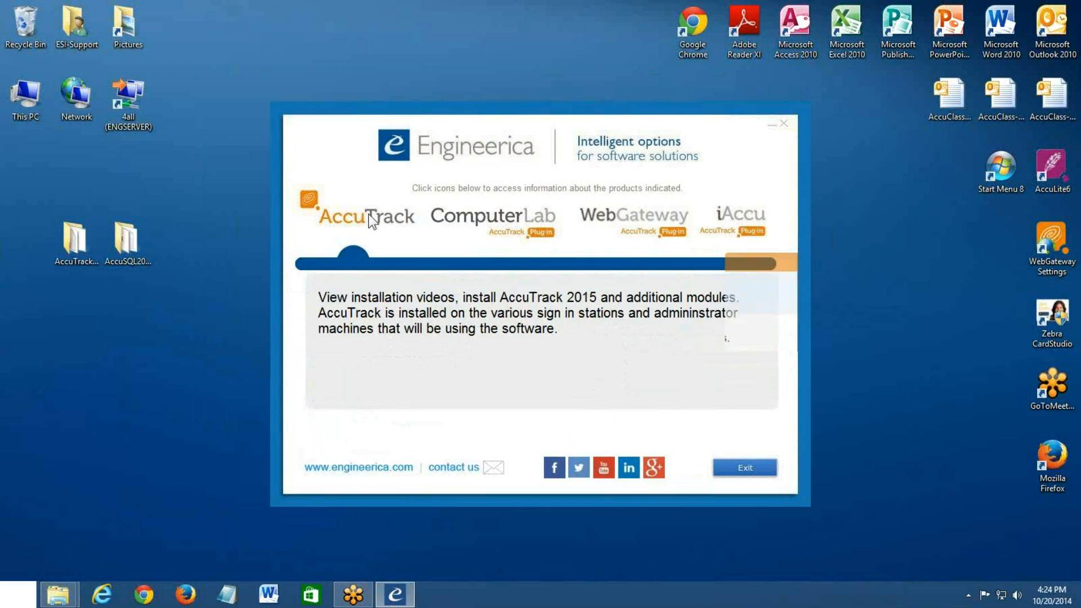
Step: Open the AccuTrack product page, check its Quick Panel module page and return to the AccuTrack page
click(370, 223)
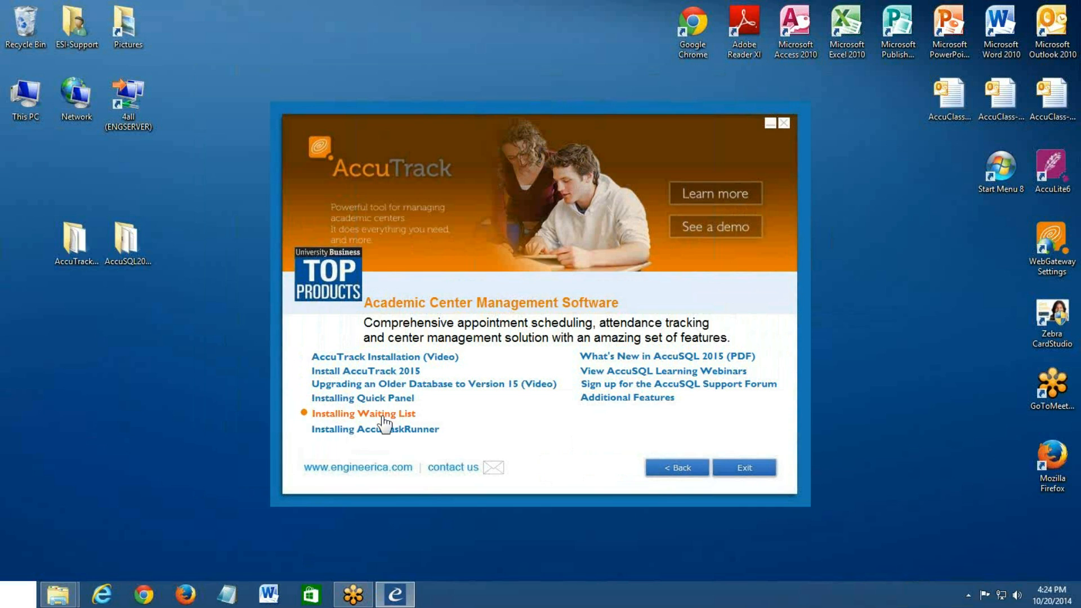
click(383, 396)
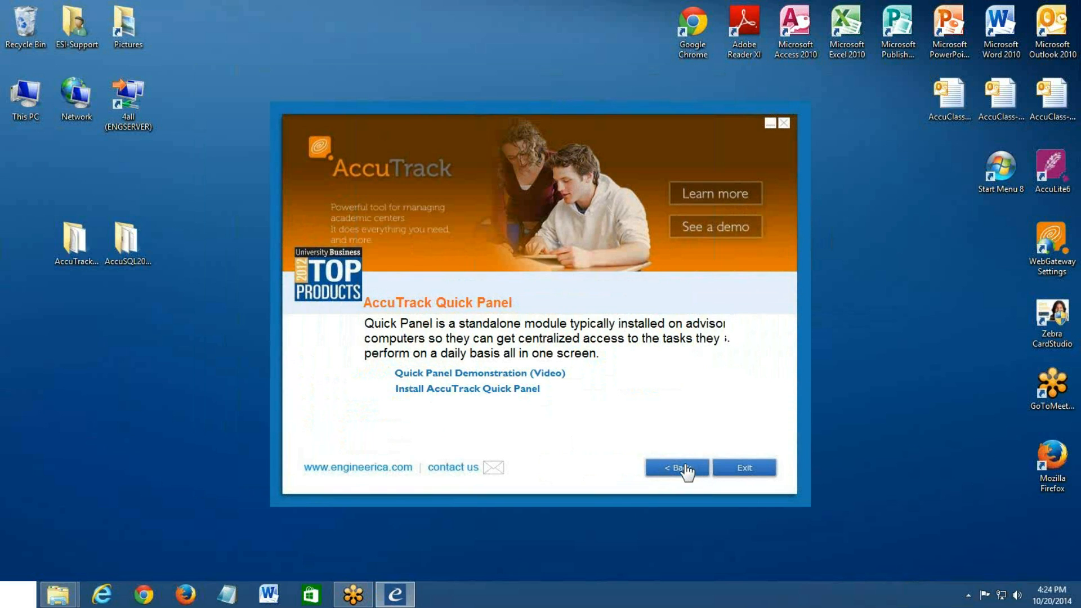
click(686, 468)
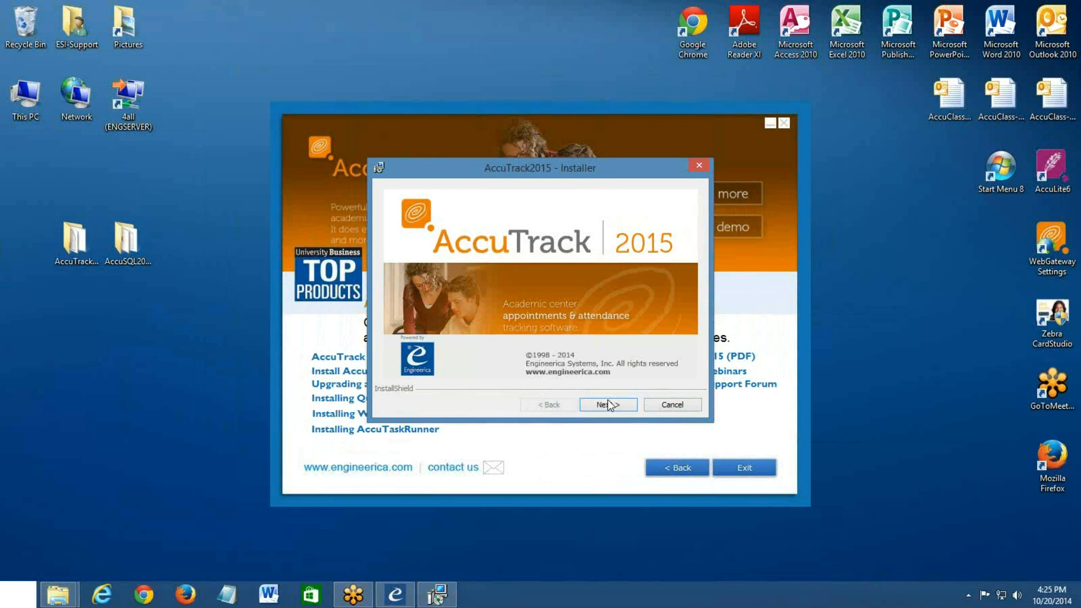
Step: Proceed past the AccuTrack2015 installer's welcome page and accept the license agreement terms
click(609, 404)
click(609, 404)
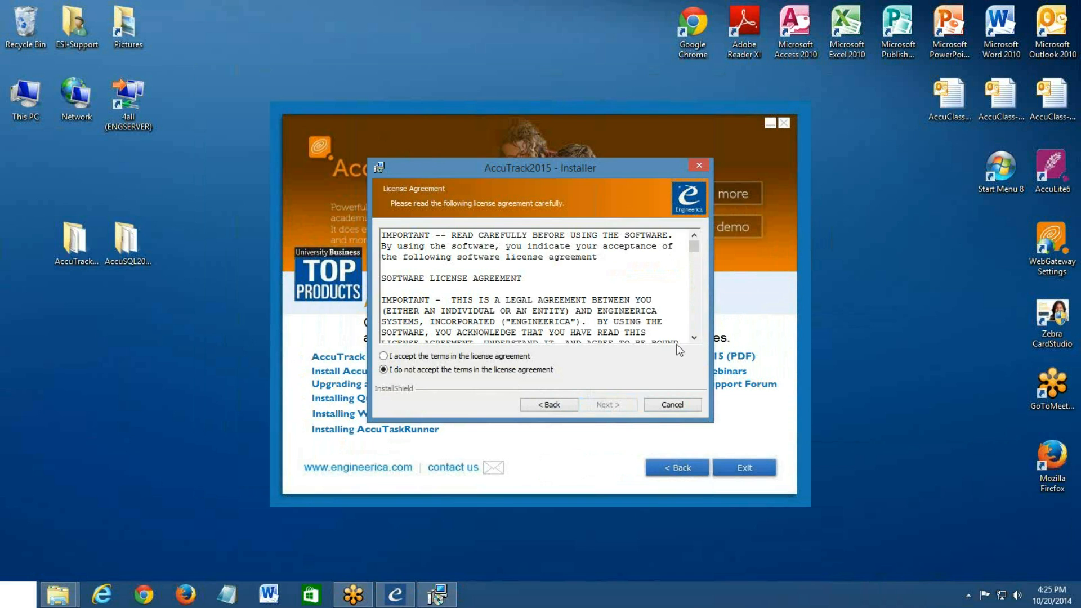
drag(694, 246, 694, 326)
click(414, 356)
click(601, 404)
Step: Install AccuTrack2015 for all users with the default customer information and destination folder, and exit the installer and launcher
click(442, 241)
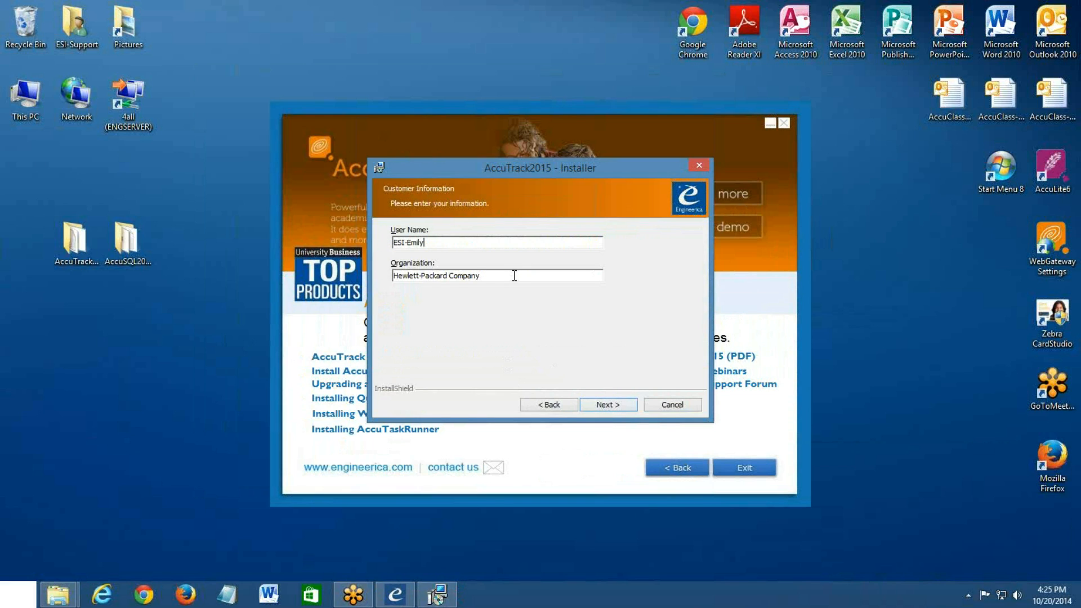
click(607, 403)
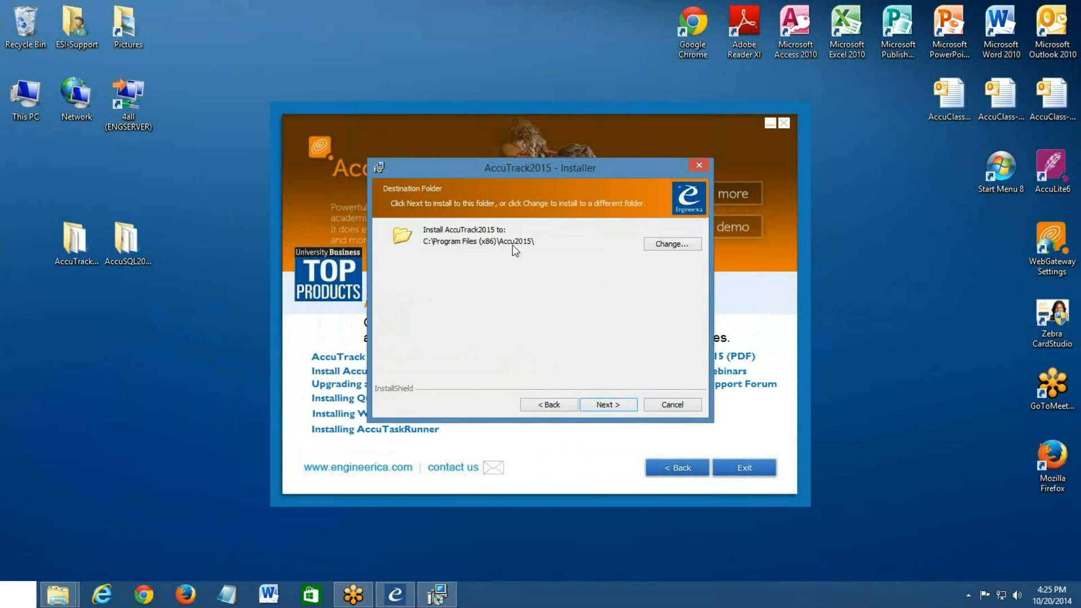
click(604, 403)
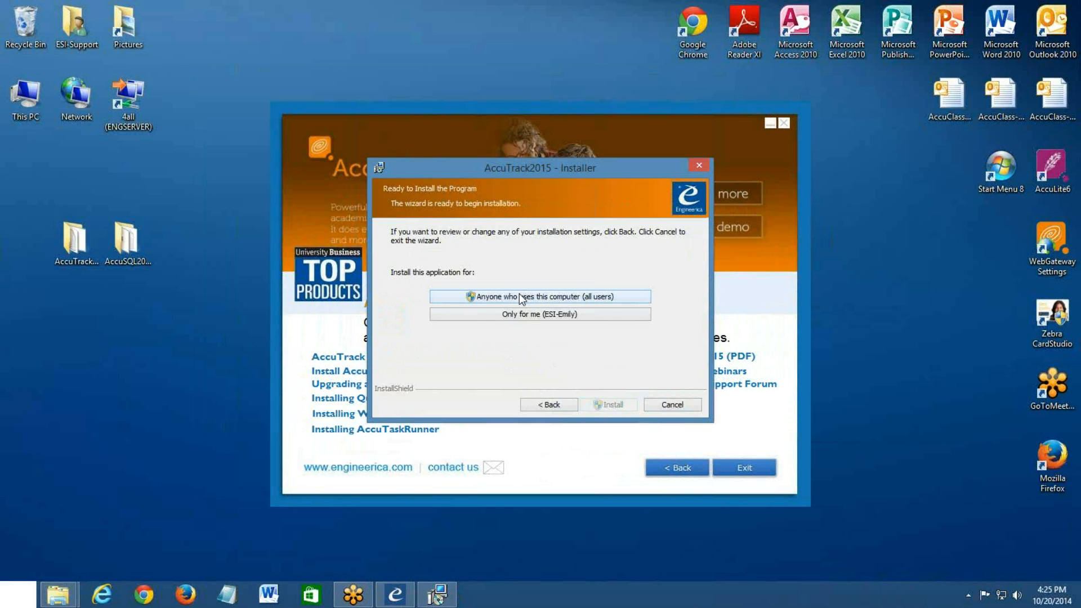
click(520, 297)
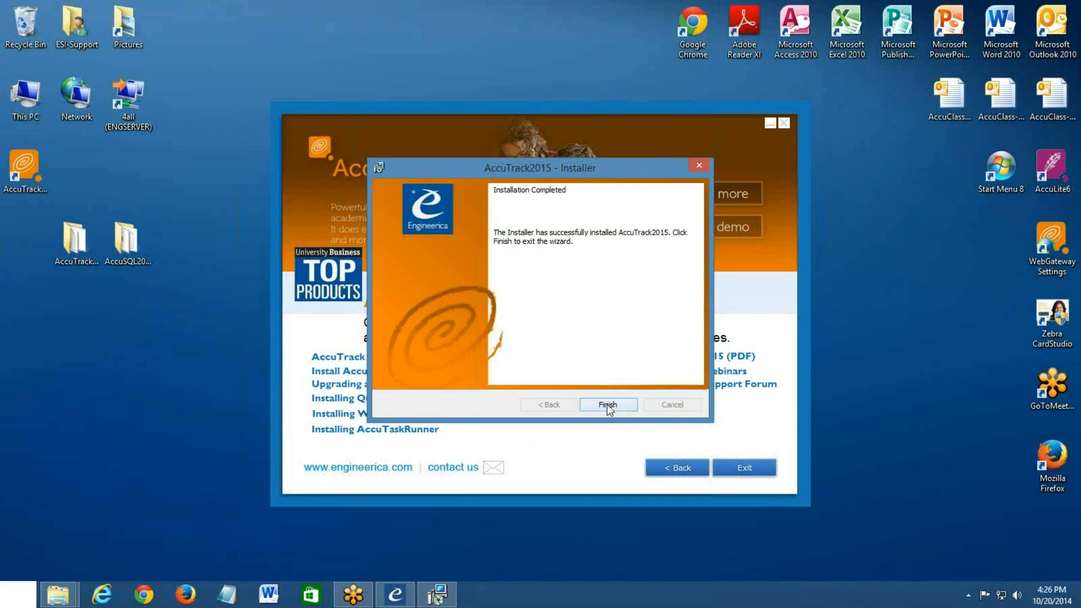
key(Return)
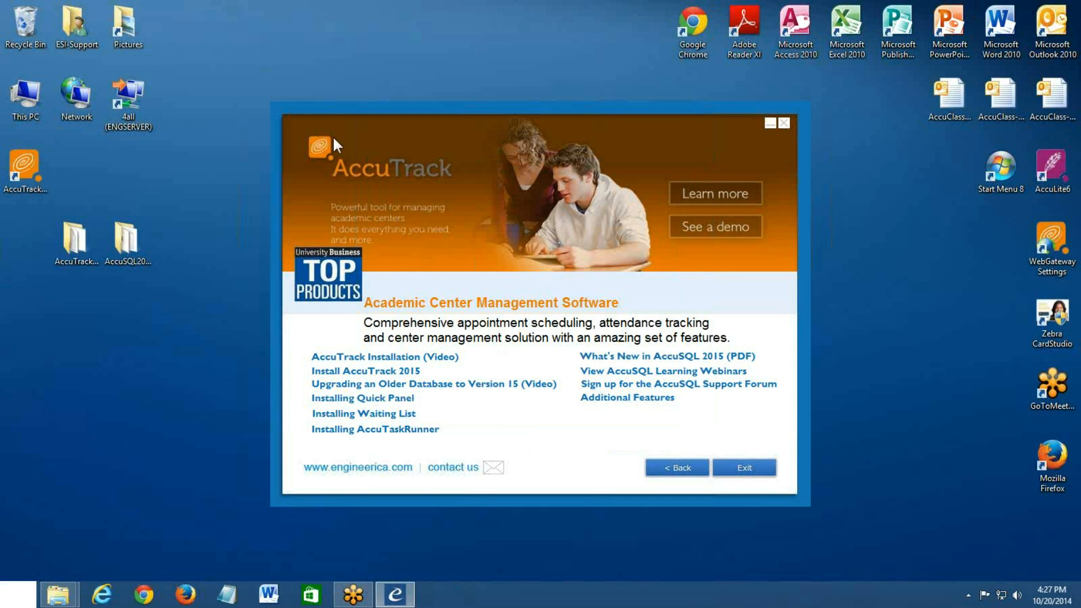
click(742, 467)
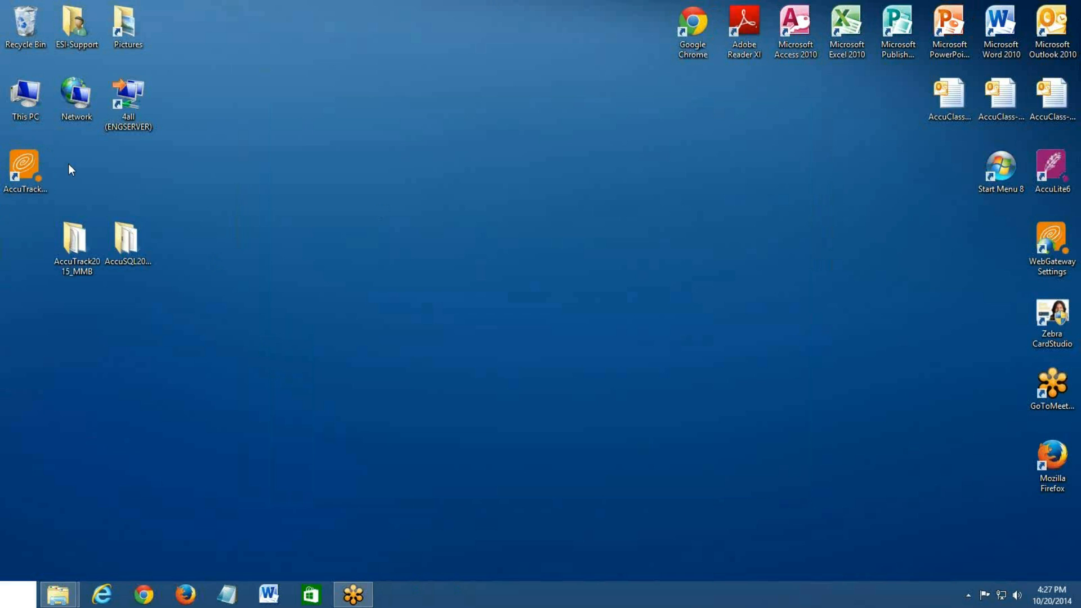
Step: Launch AccuTrack 2015 from its desktop shortcut and get past the splash screen
click(33, 177)
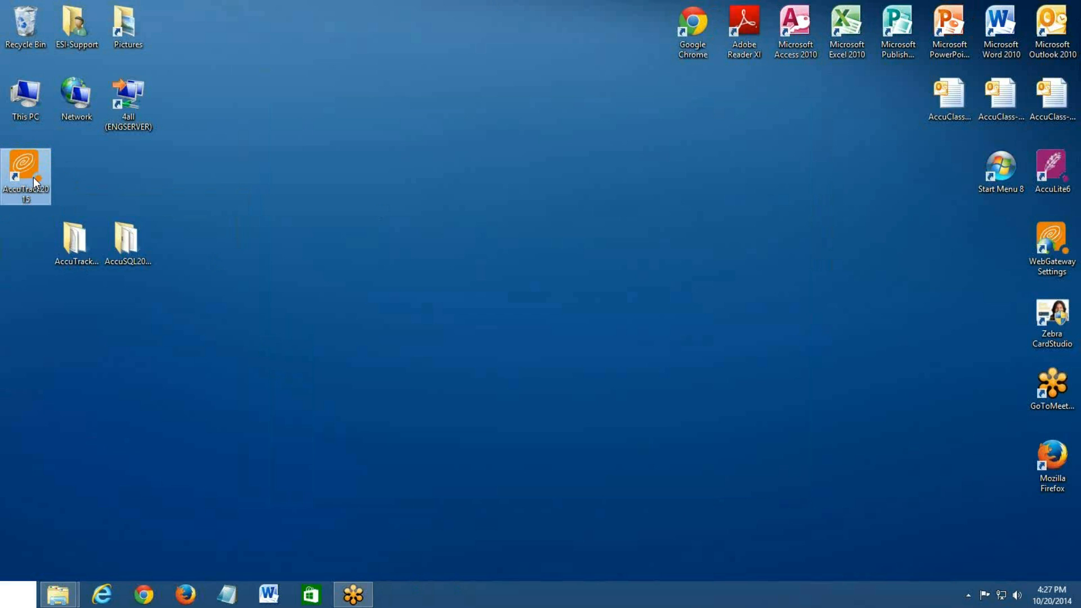
double_click(32, 178)
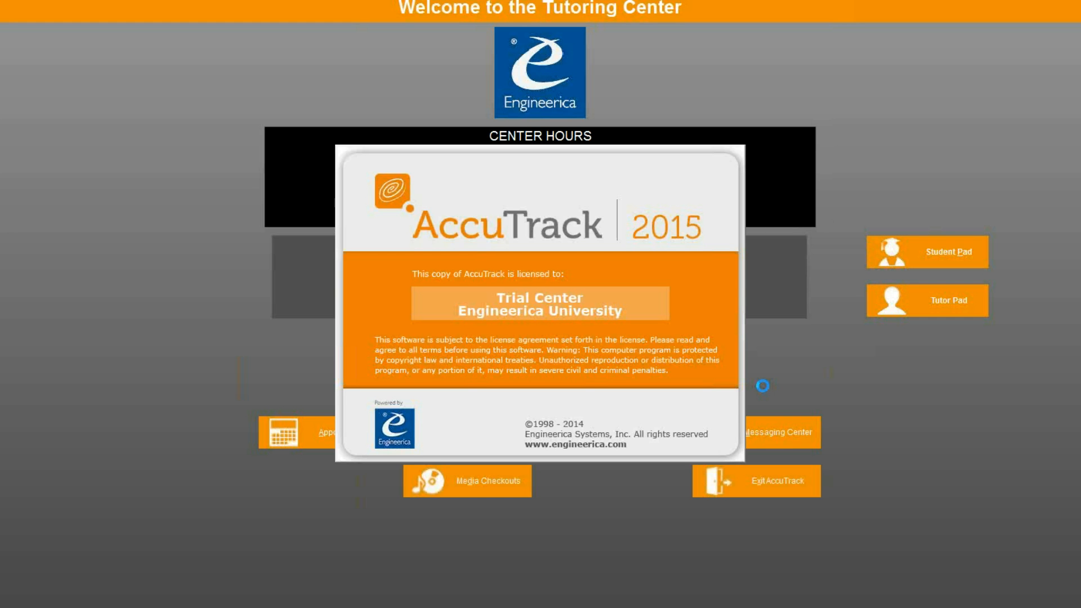
click(647, 357)
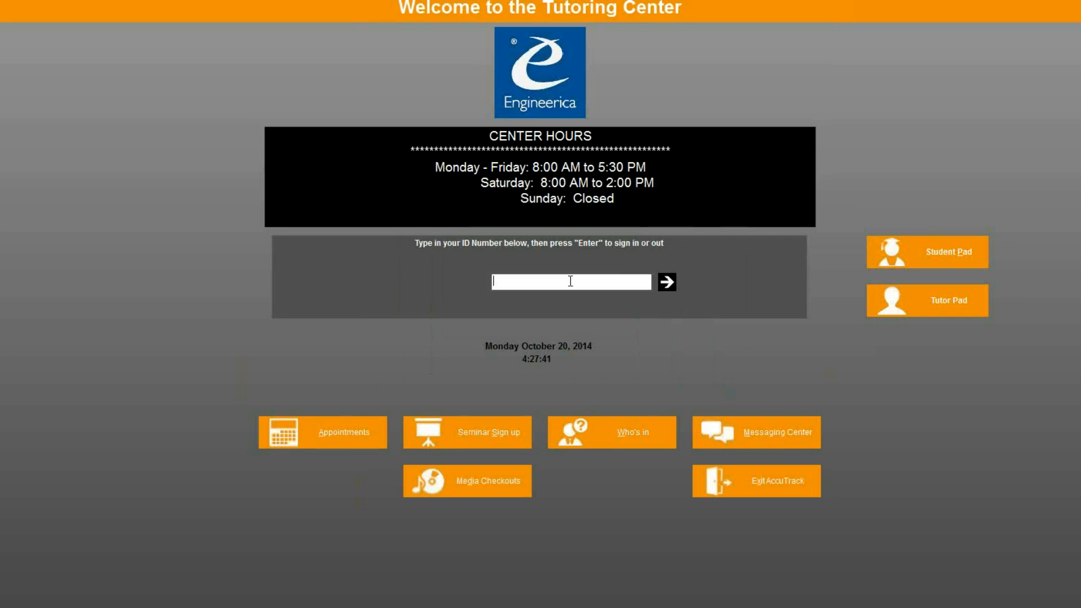
Step: Sign in to System Administration with the administrator ID and password, dismiss the default-credentials warning and close the Students screen
text(*********)
key(Return)
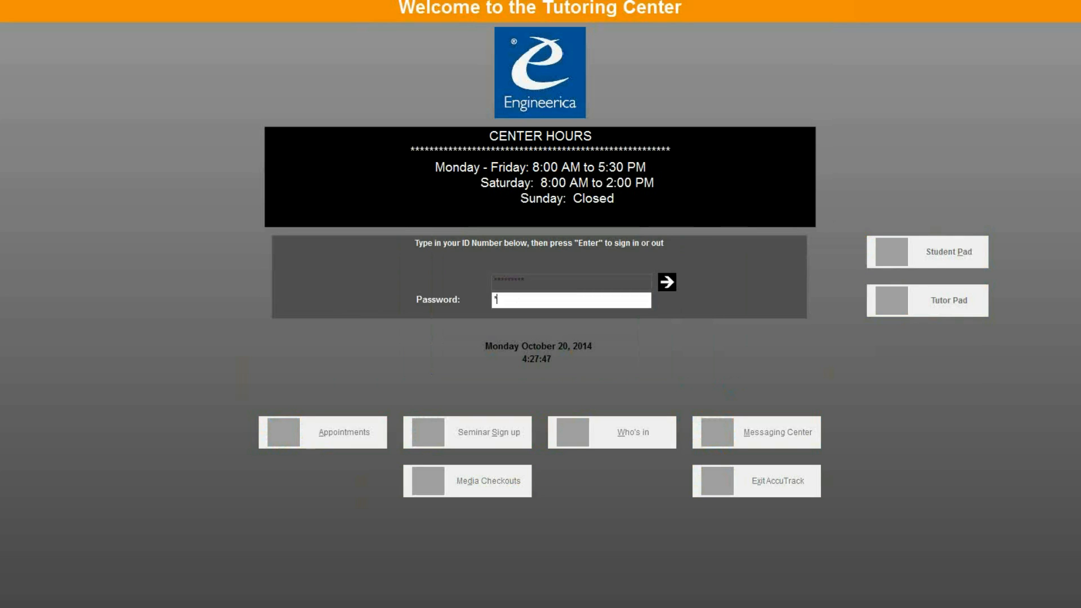
key(Return)
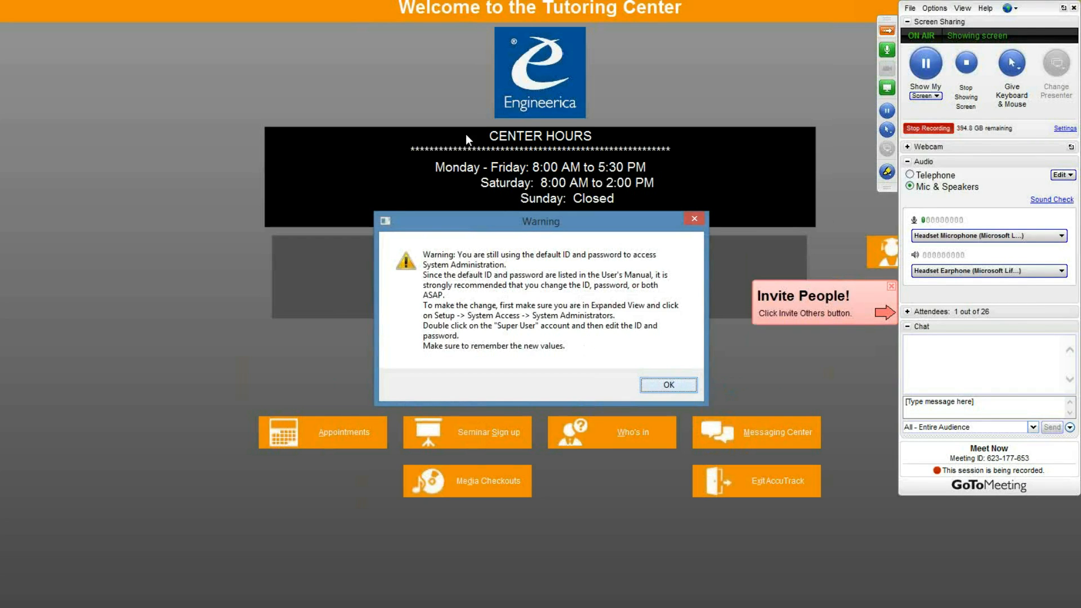
key(Return)
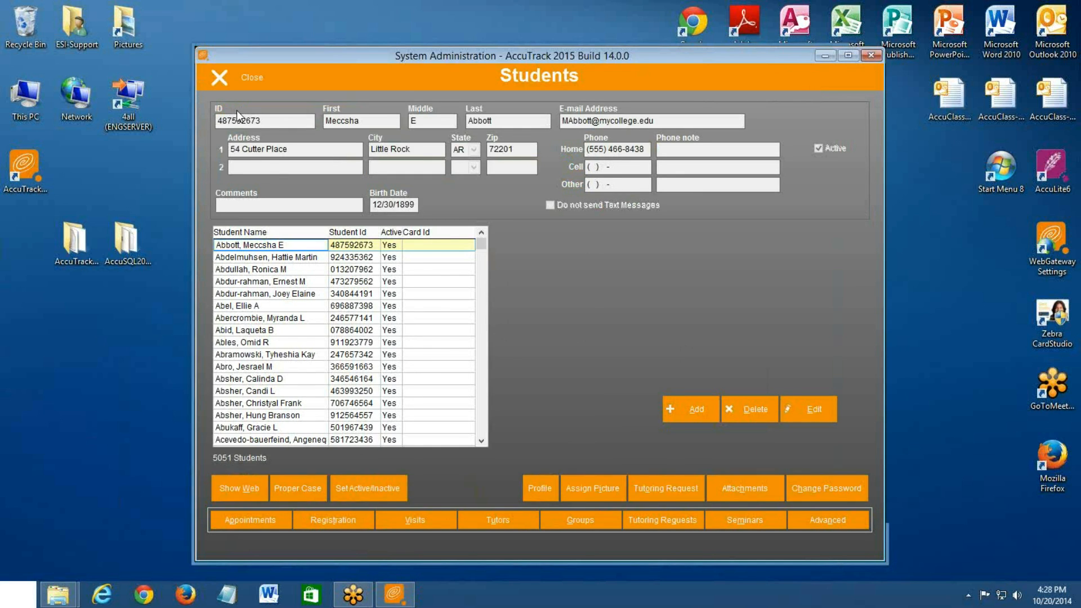
click(251, 79)
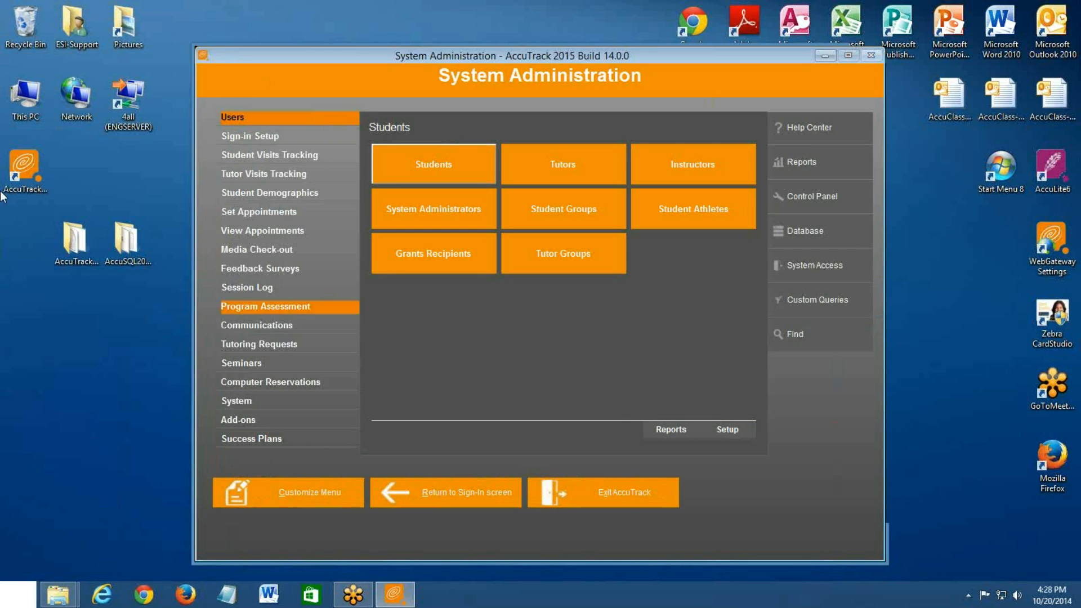
Step: Open the AccuTrack 2015 shortcut's file location and copy the AccuData and DataDic folders
right_click(30, 161)
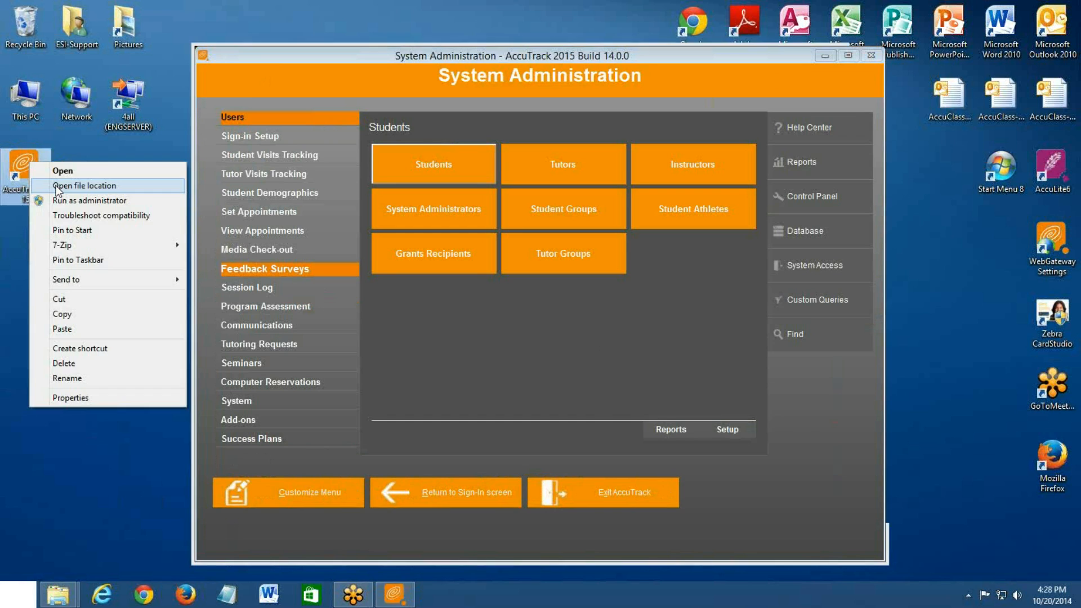
click(479, 322)
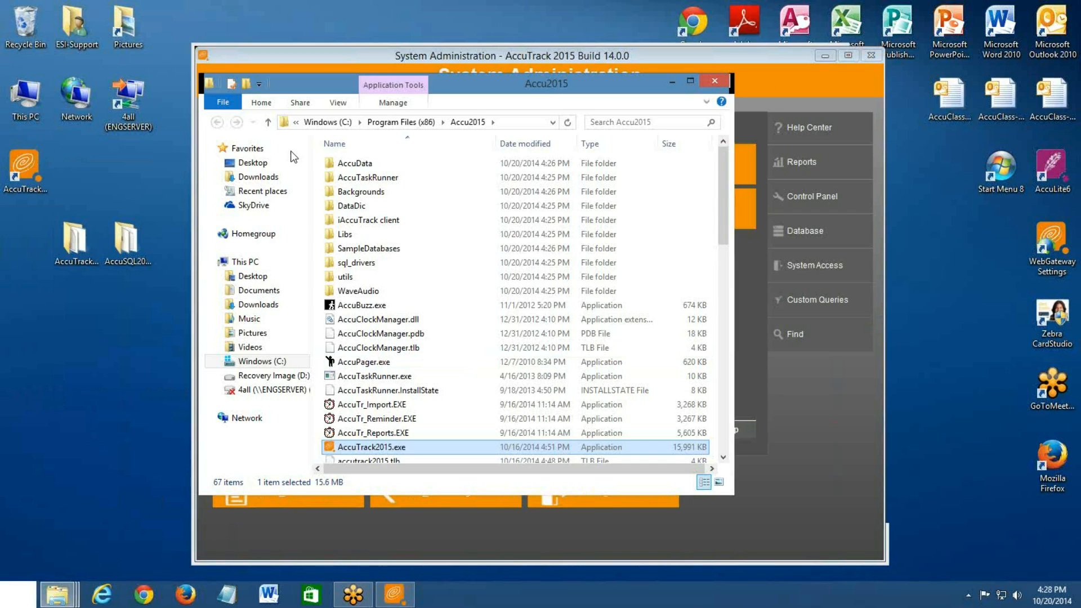
click(359, 163)
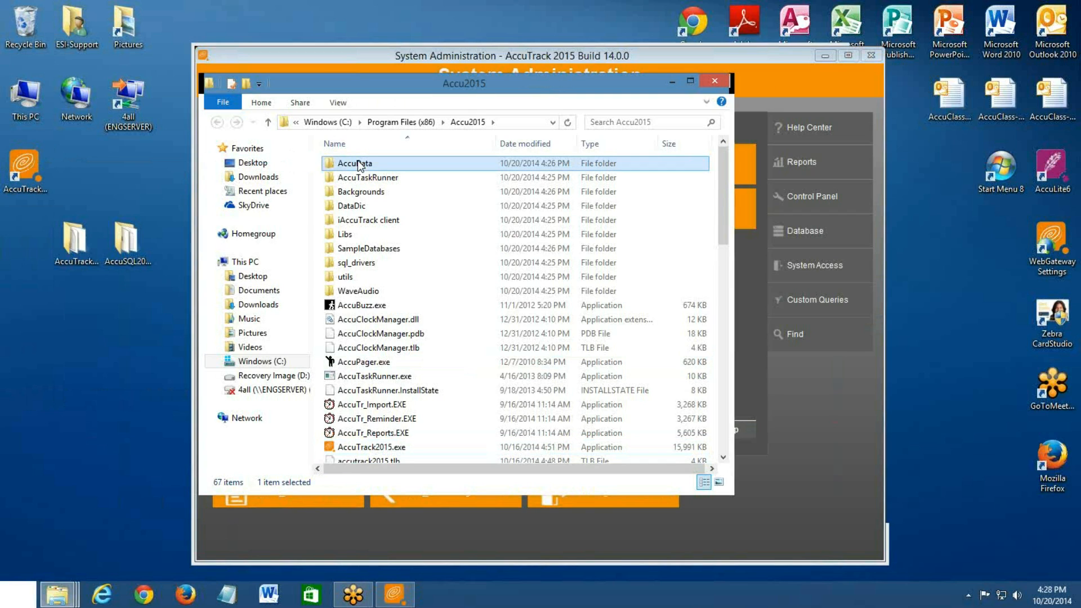
ctrl+click(377, 206)
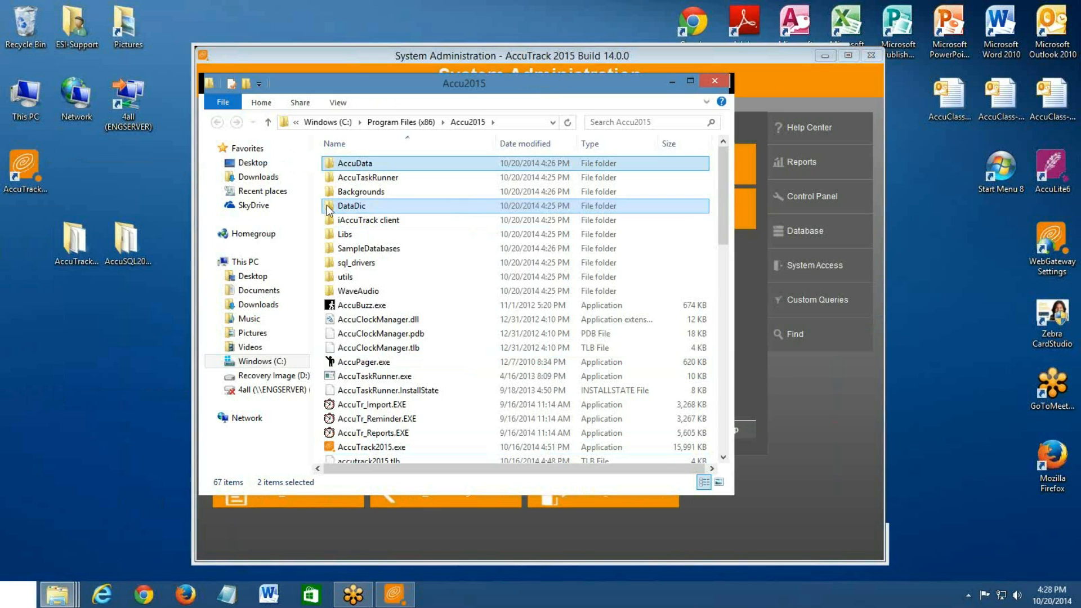
right_click(401, 167)
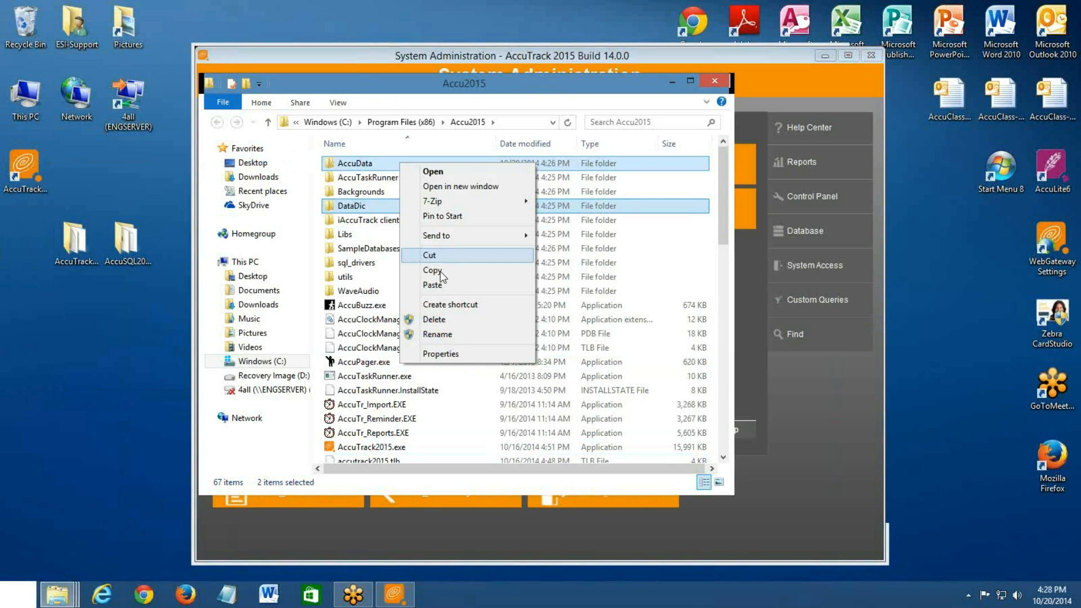
key(Return)
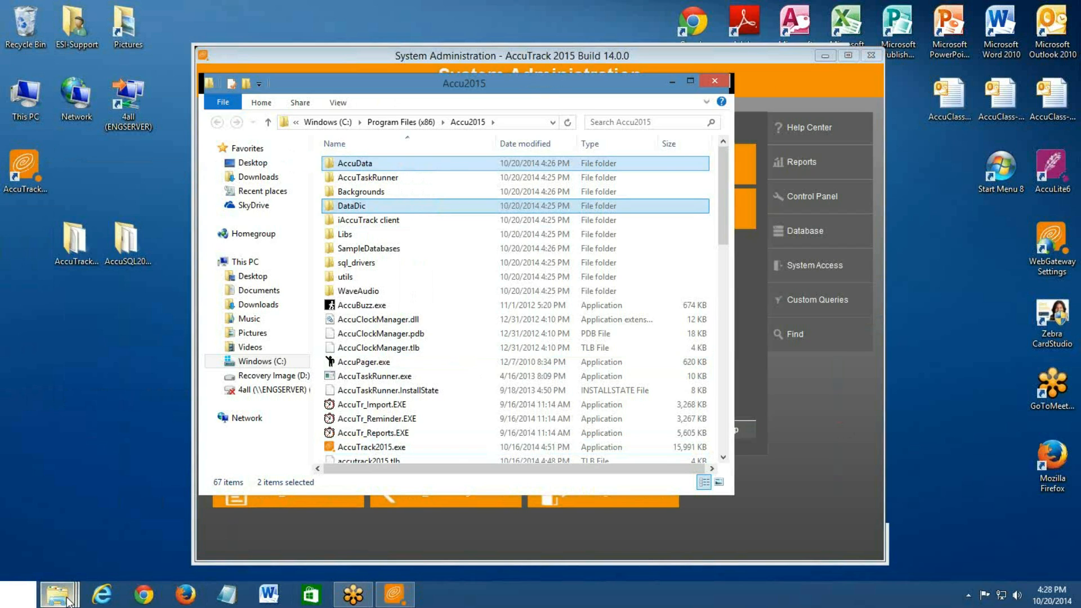
Step: Paste the copied AccuData and DataDic folders into the shared network folder \\engserver\4all\AccuFiles
mouse_move(67, 601)
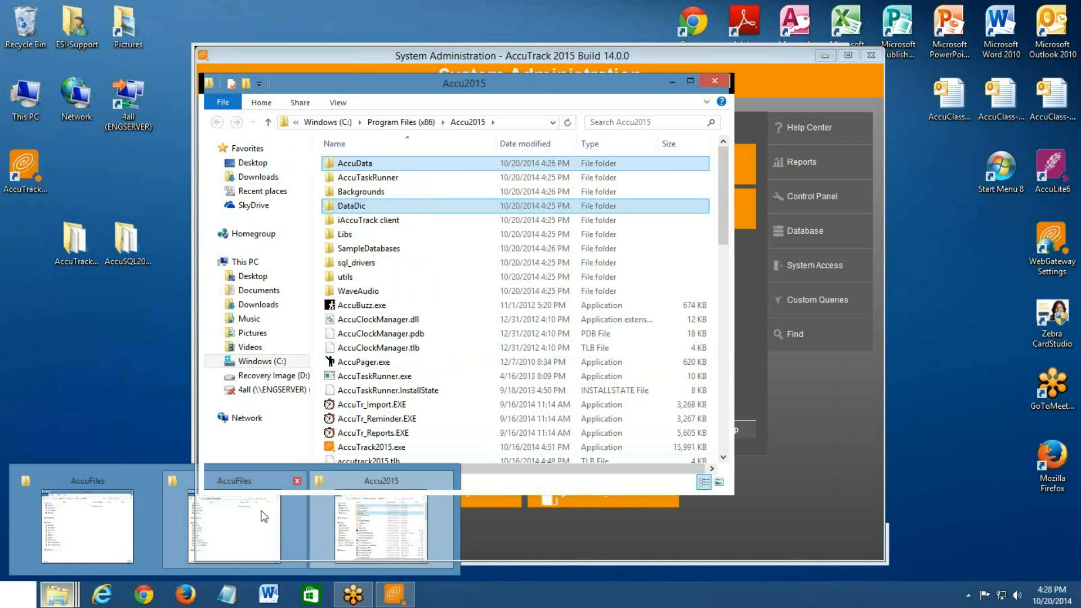
click(606, 135)
click(469, 246)
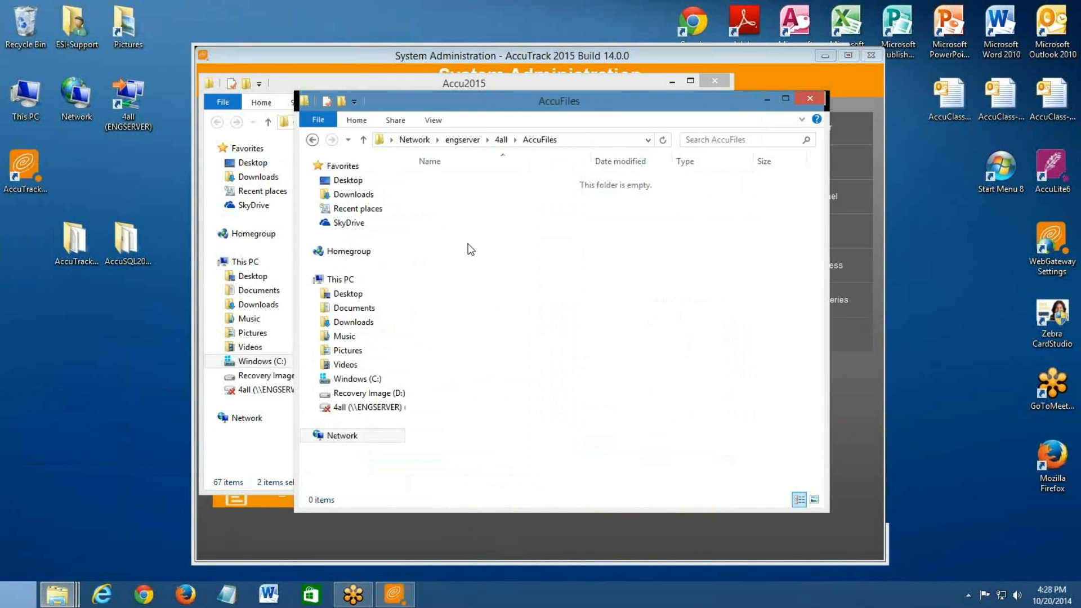
click(596, 142)
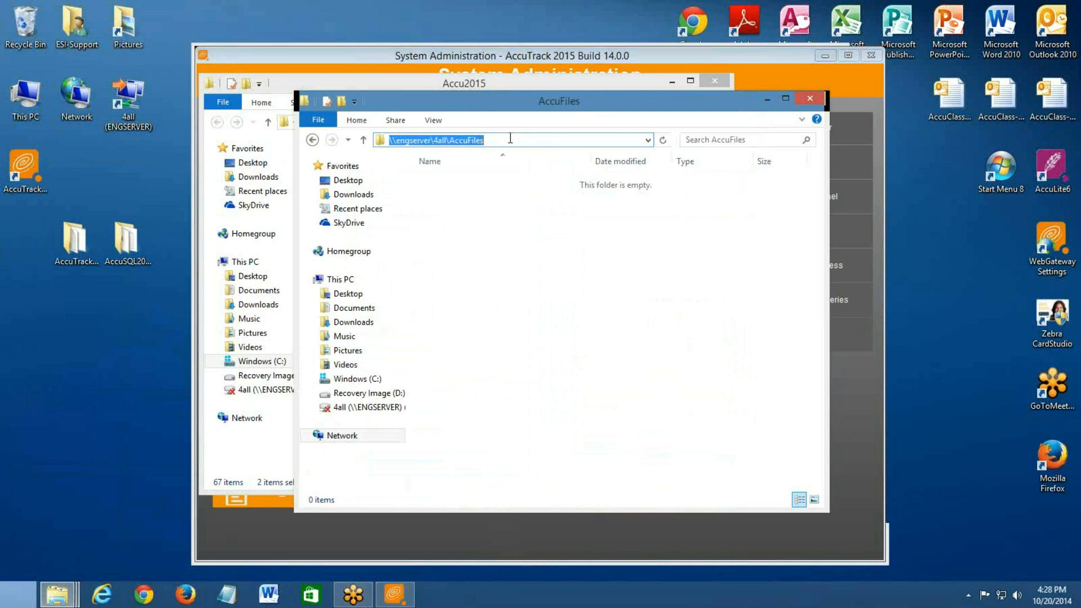
click(509, 138)
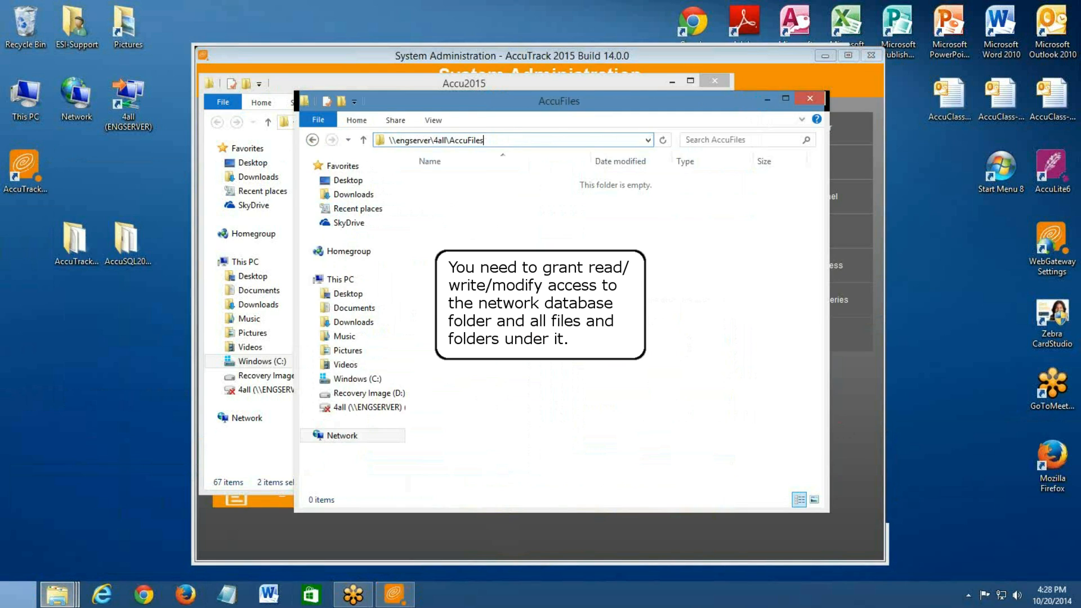
key(Return)
right_click(518, 342)
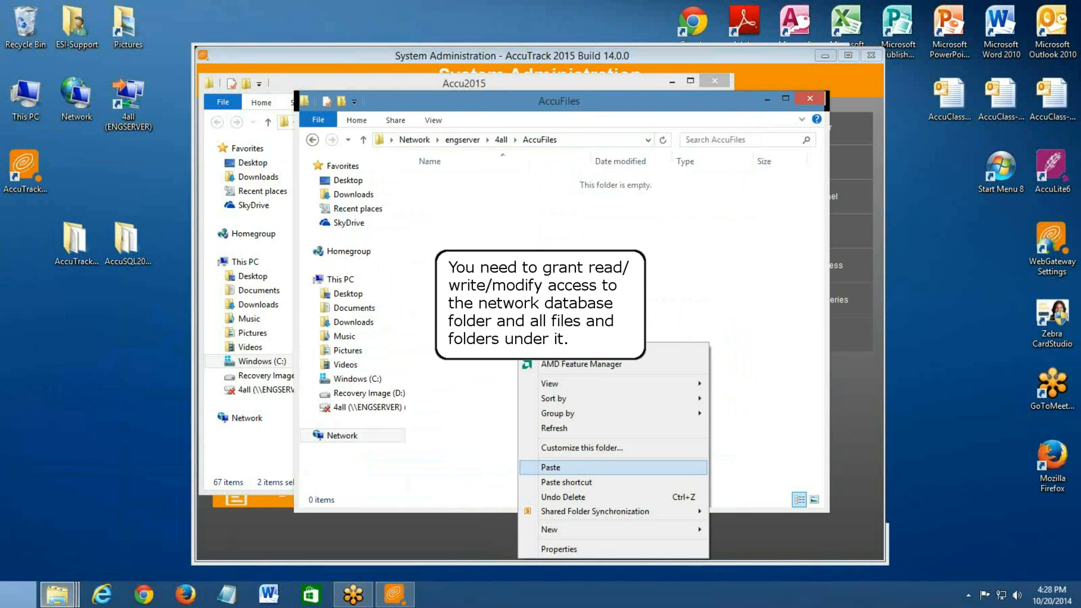
click(551, 467)
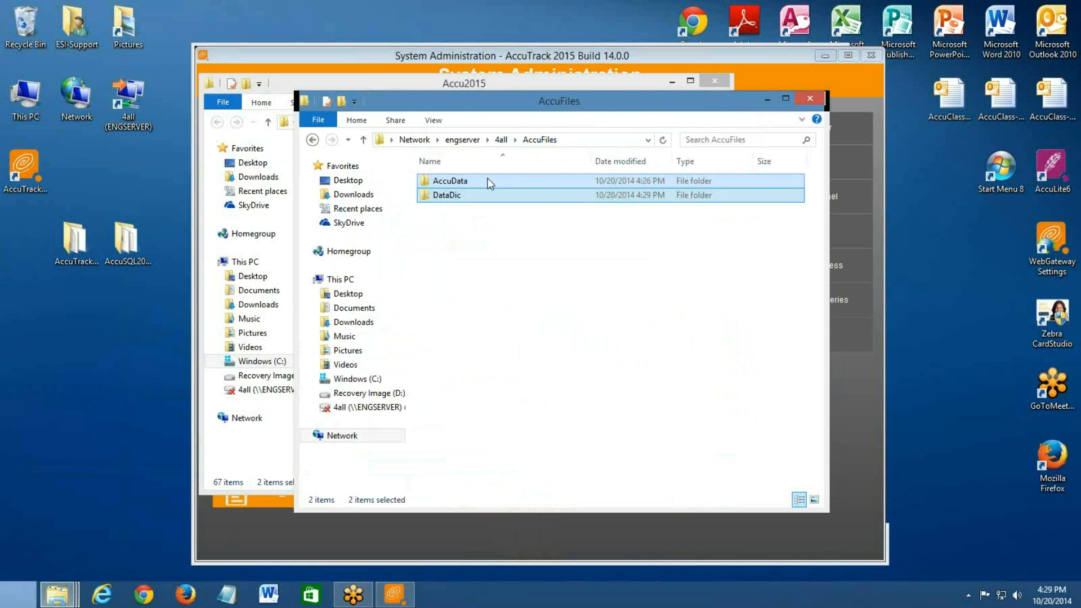
Step: Copy the full path of the AccuData folder inside the network AccuFiles folder and return to System Administration
key(Return)
click(600, 139)
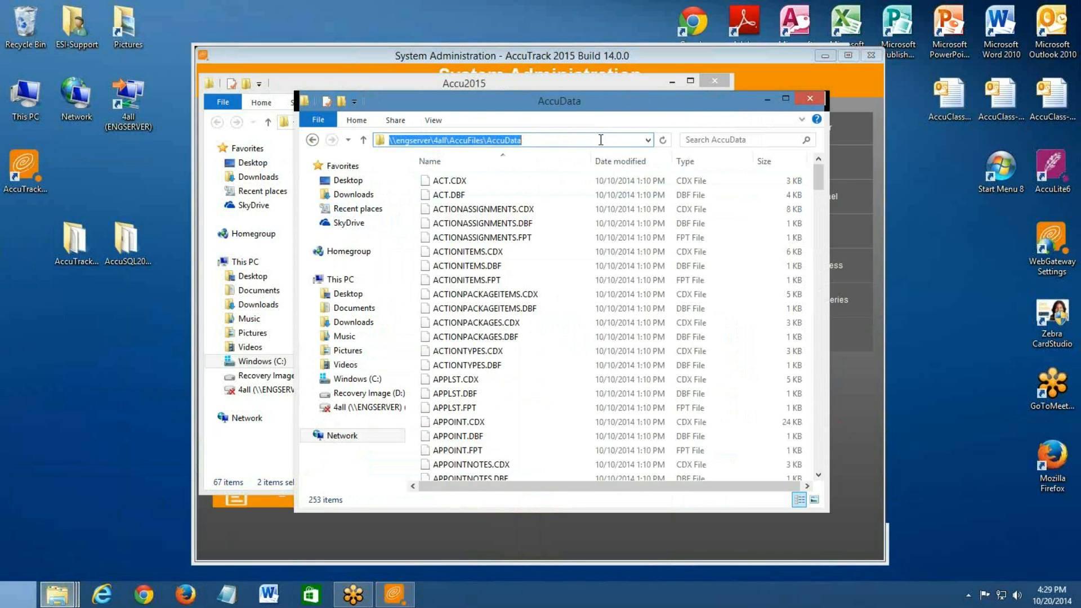
click(600, 139)
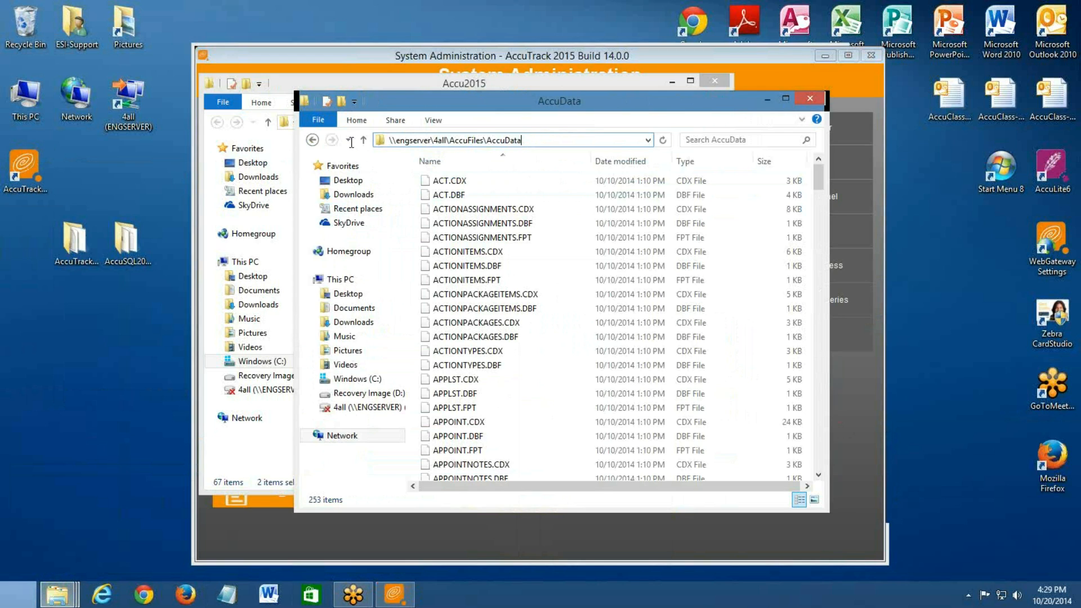
key(ctrl+a)
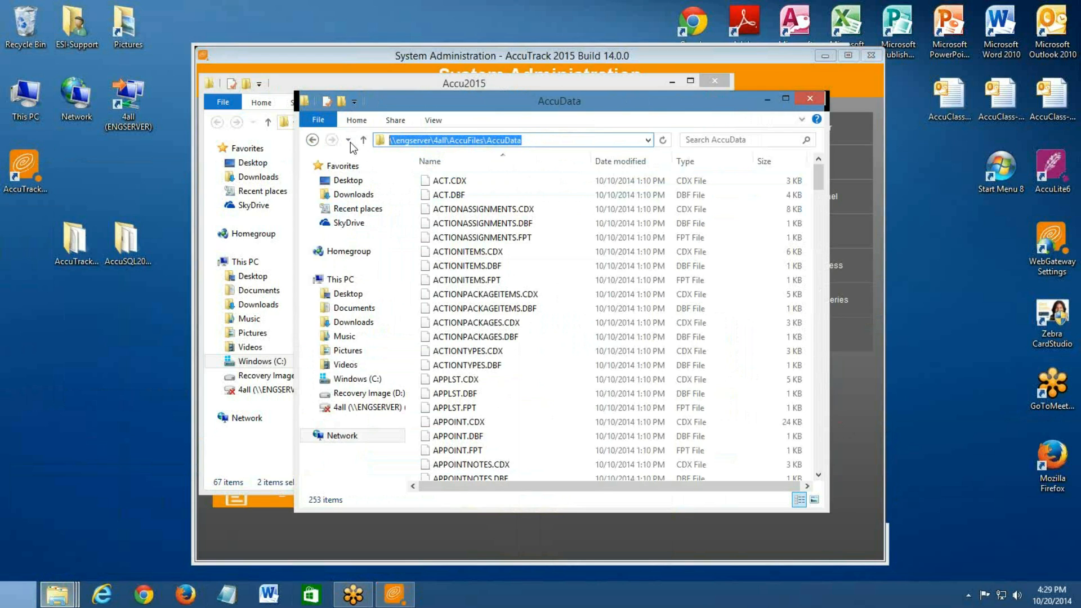
click(819, 97)
click(809, 81)
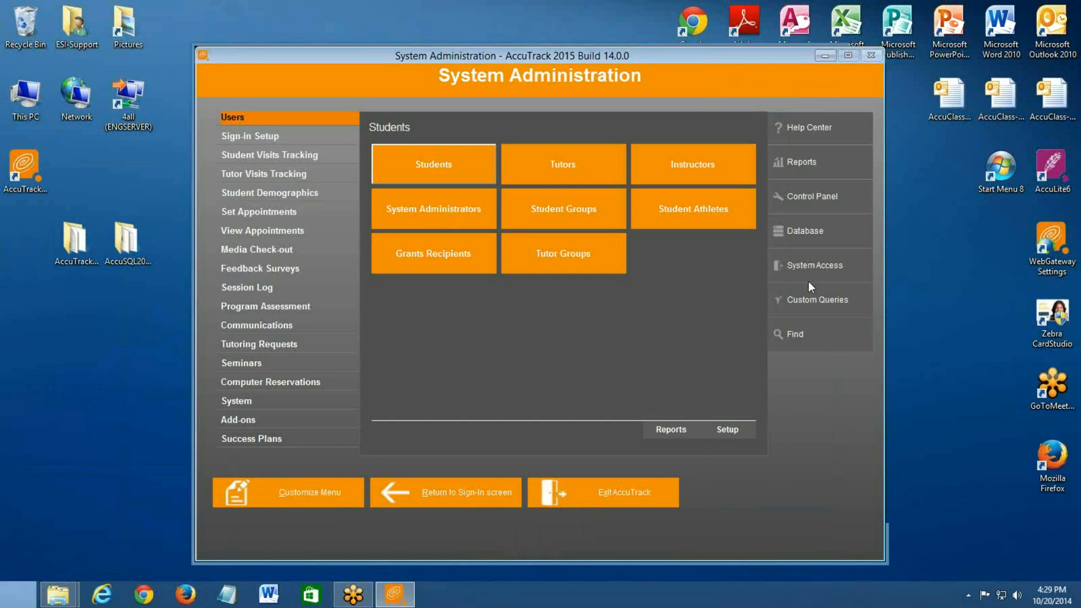
Step: Set AccuTrack's database location to \\engserver\4all\AccuFiles\AccuData, save it, accept the restart note and close the Database Location window
click(793, 227)
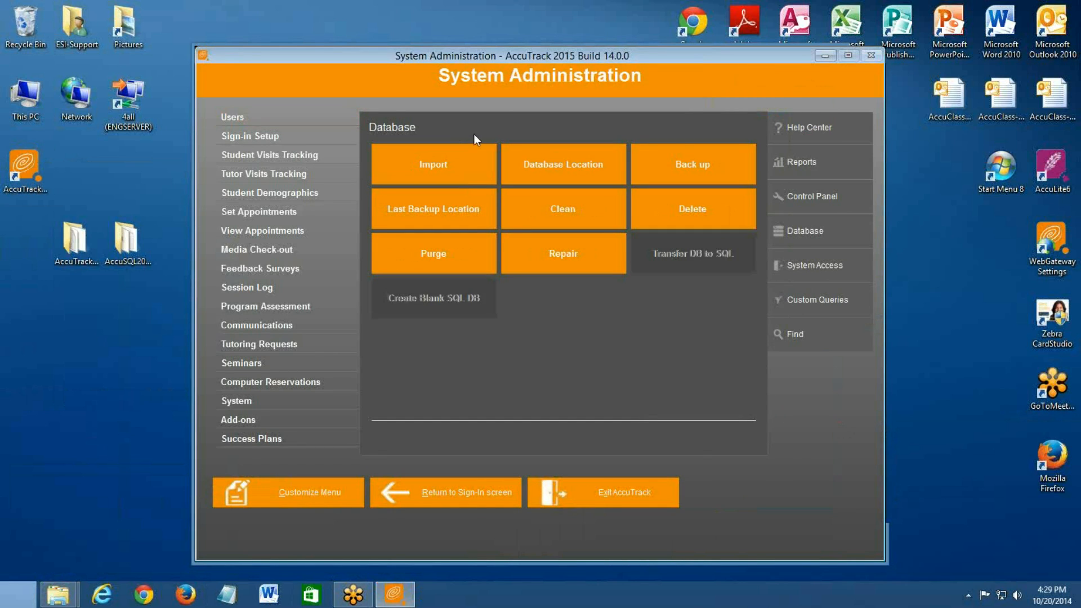
click(554, 165)
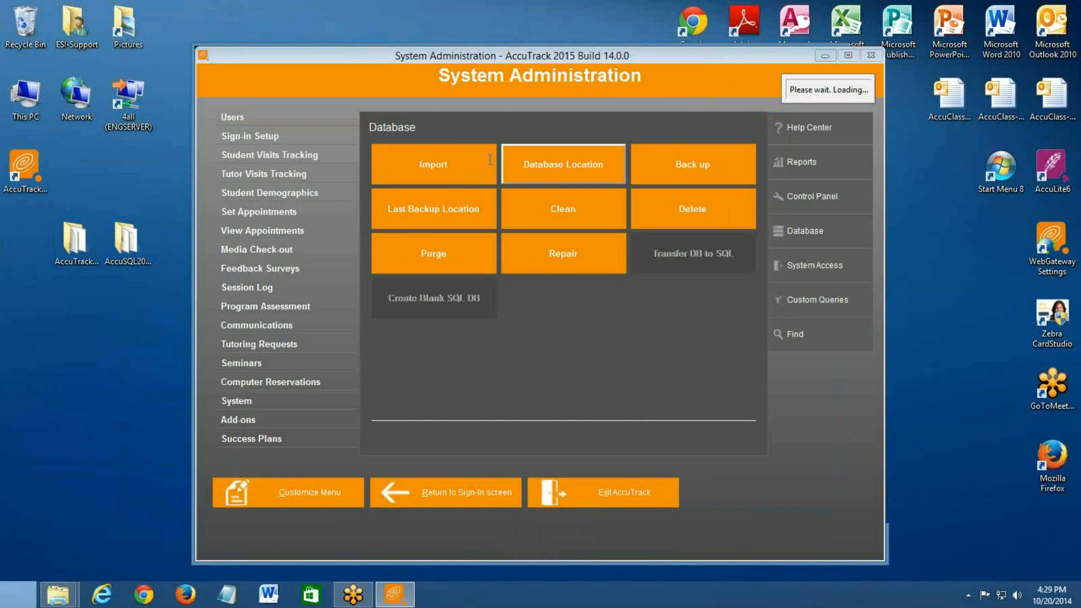
key(ctrl+a)
key(ctrl+v)
click(541, 182)
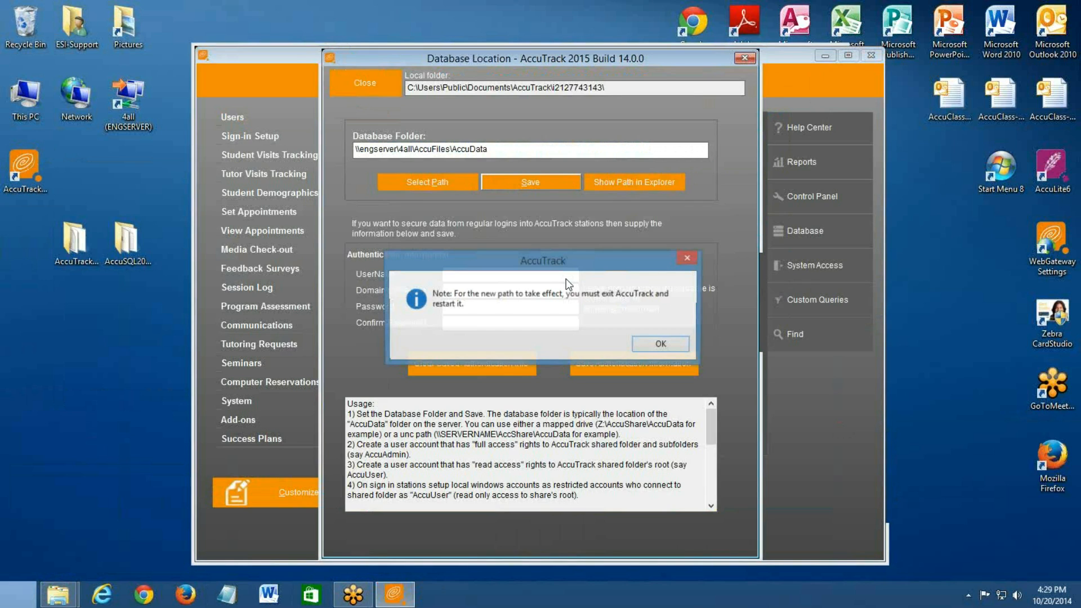
click(659, 345)
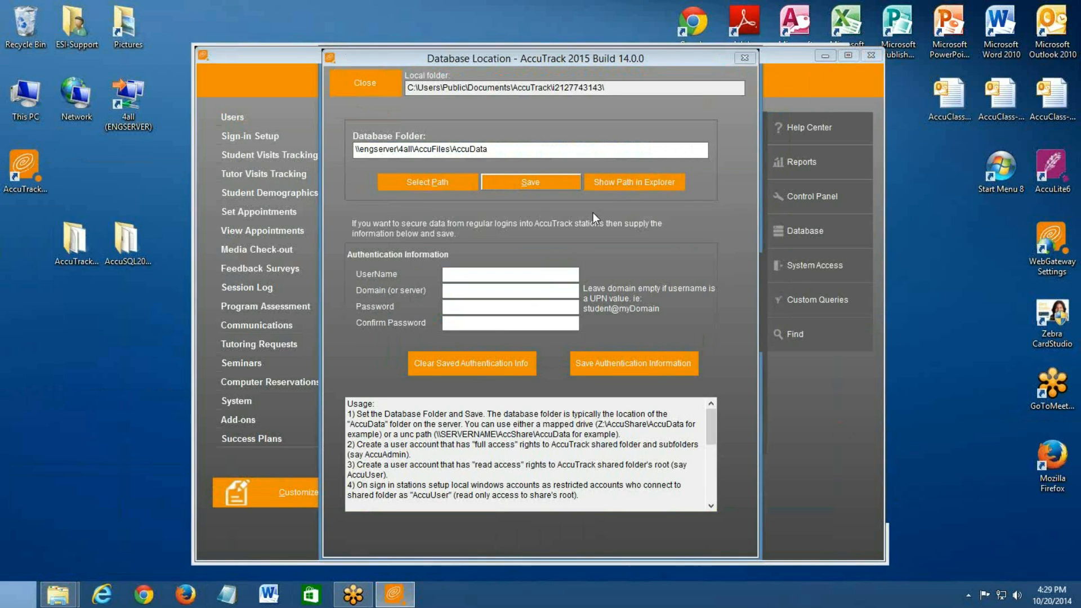
click(347, 83)
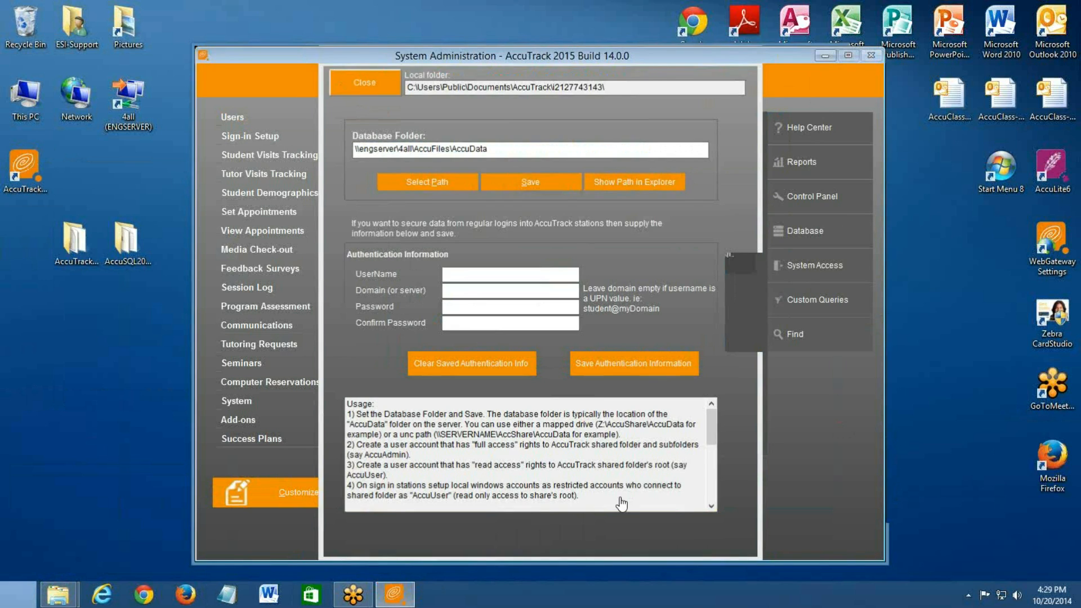
Step: Exit AccuTrack without backing up the data and close the Accu2015 folder window
click(621, 503)
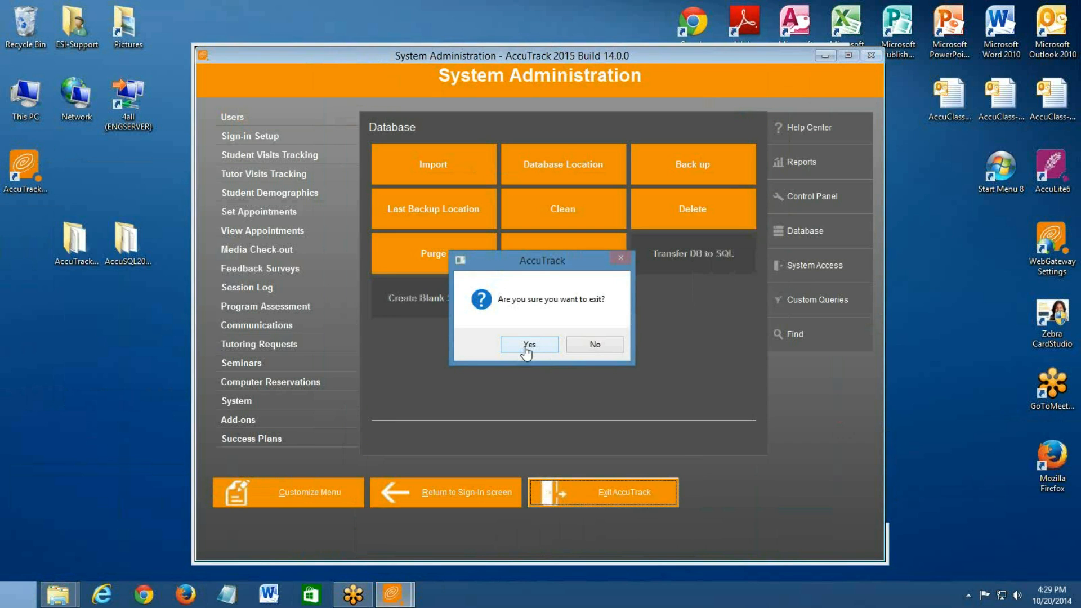
click(526, 344)
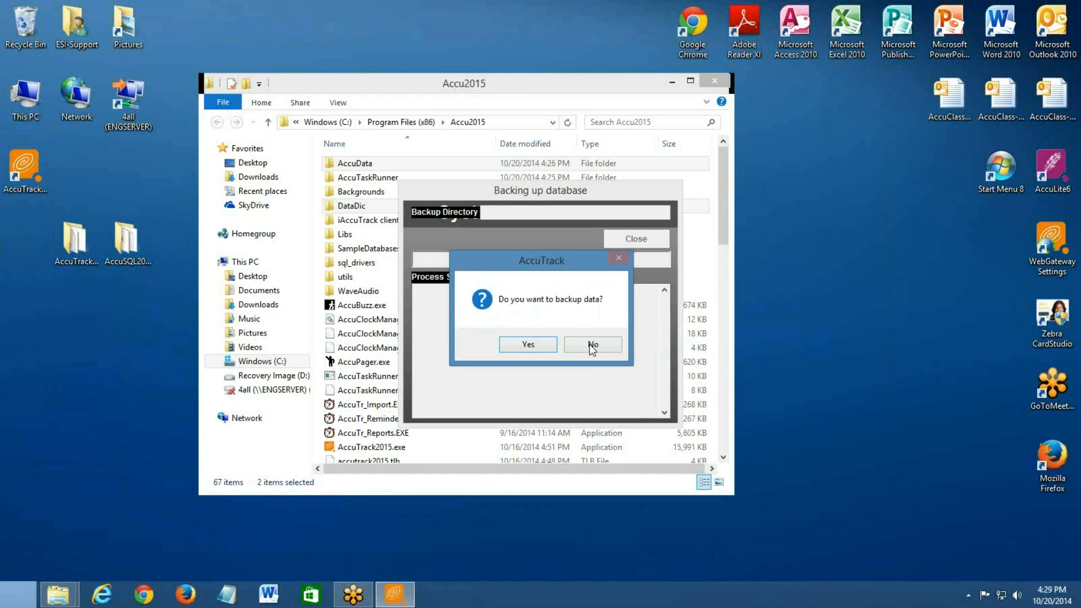
click(618, 258)
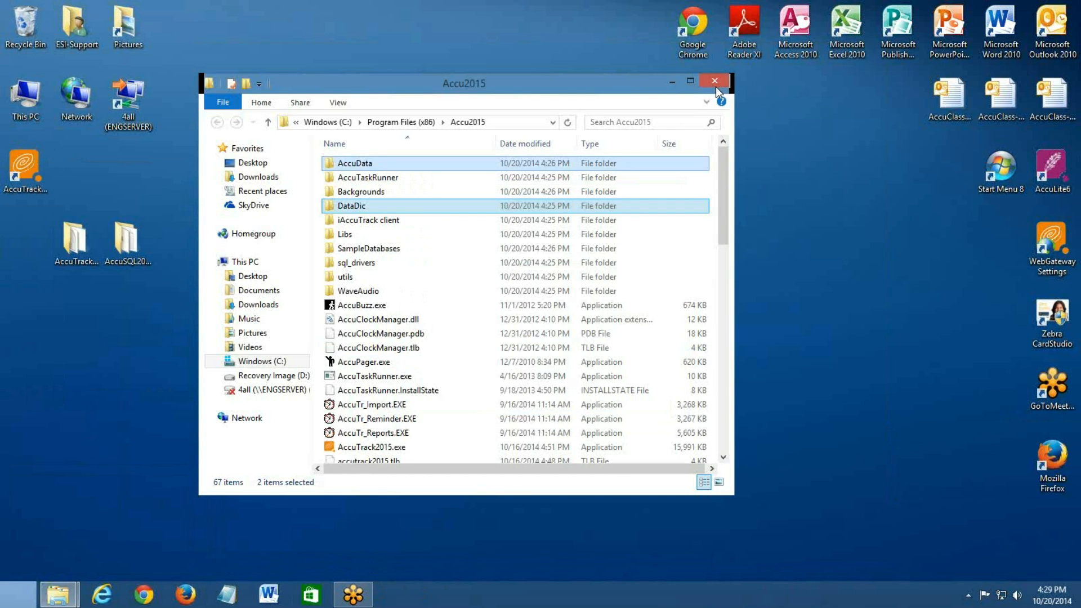
click(715, 85)
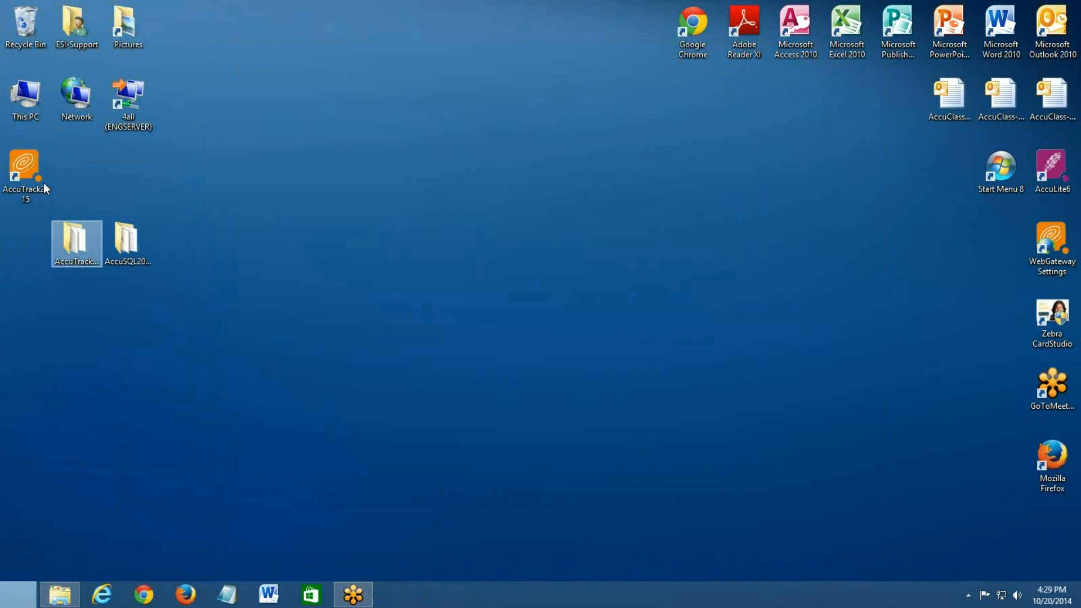
Step: Relaunch AccuTrack 2015 from its desktop shortcut and get past the splash screen to the sign-in screen
click(43, 182)
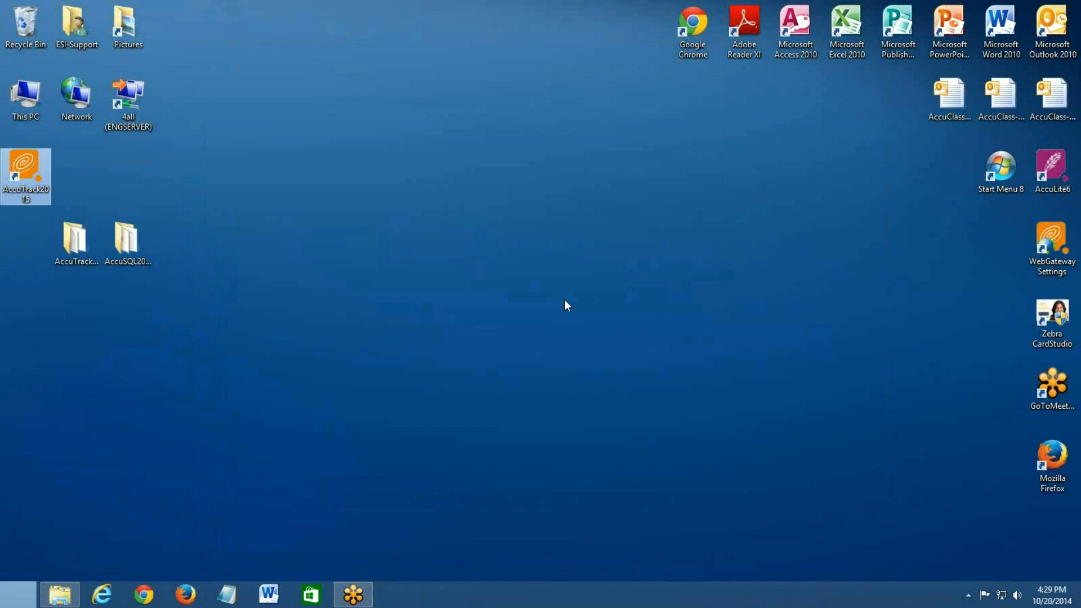
key(Return)
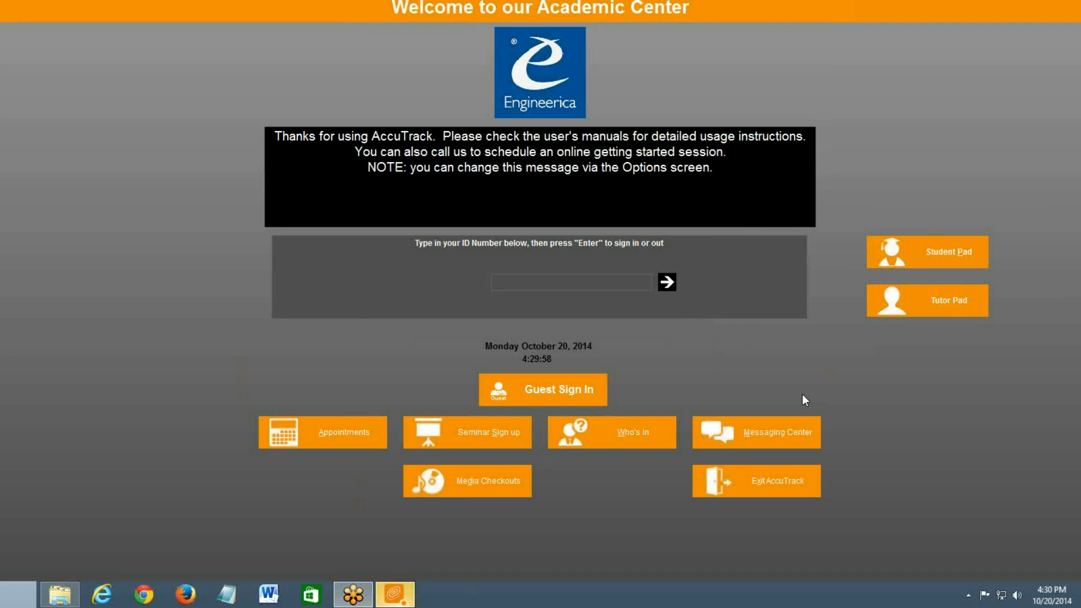
key(Escape)
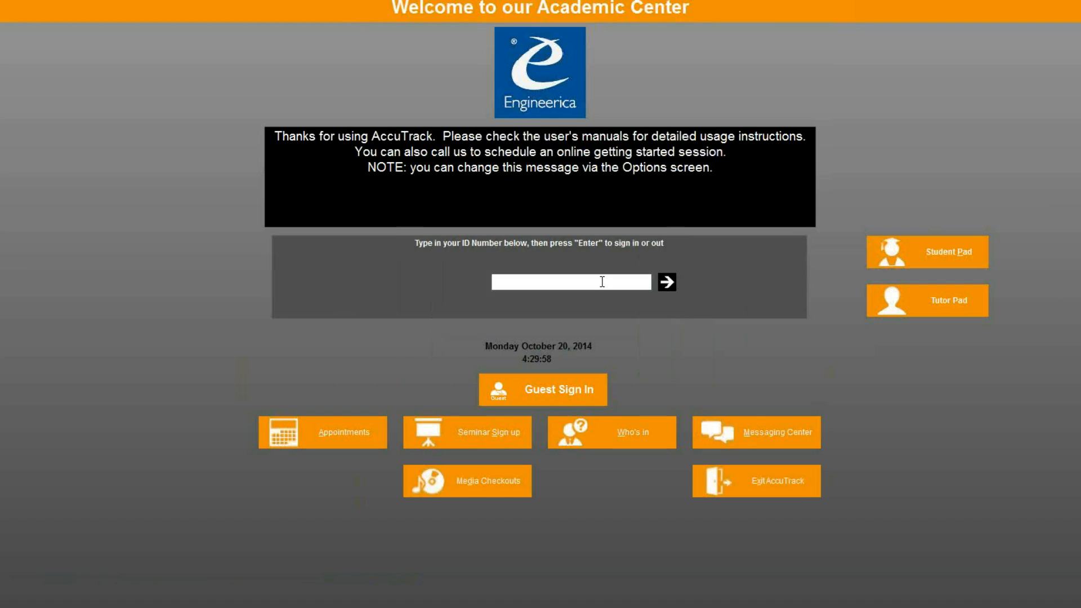
Step: Sign in to System Administration with the administrator ID and password
text(1)
text(********)
key(Return)
text(**)
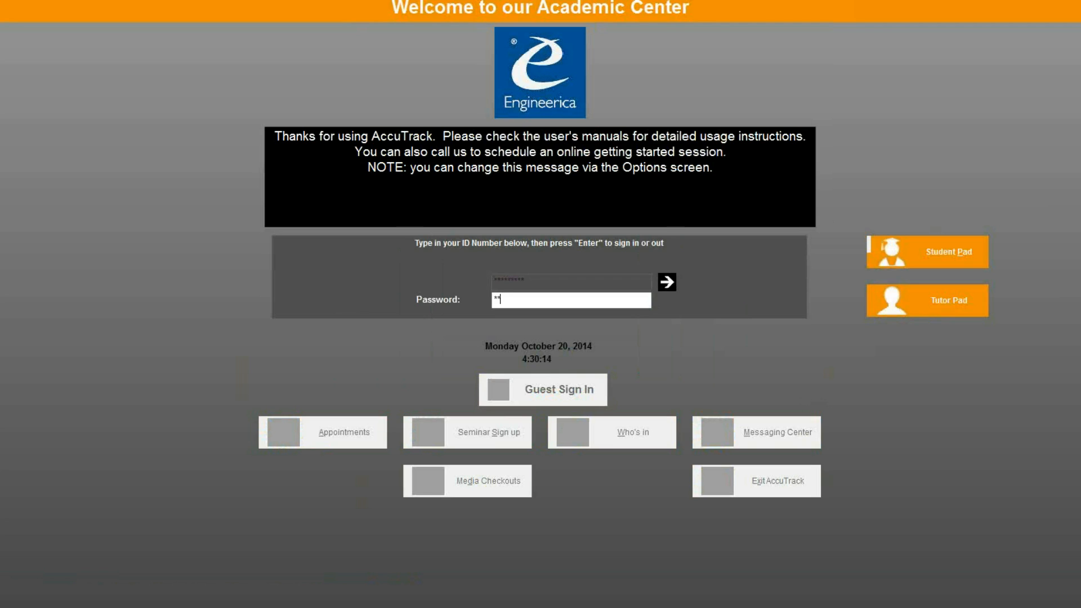
key(Return)
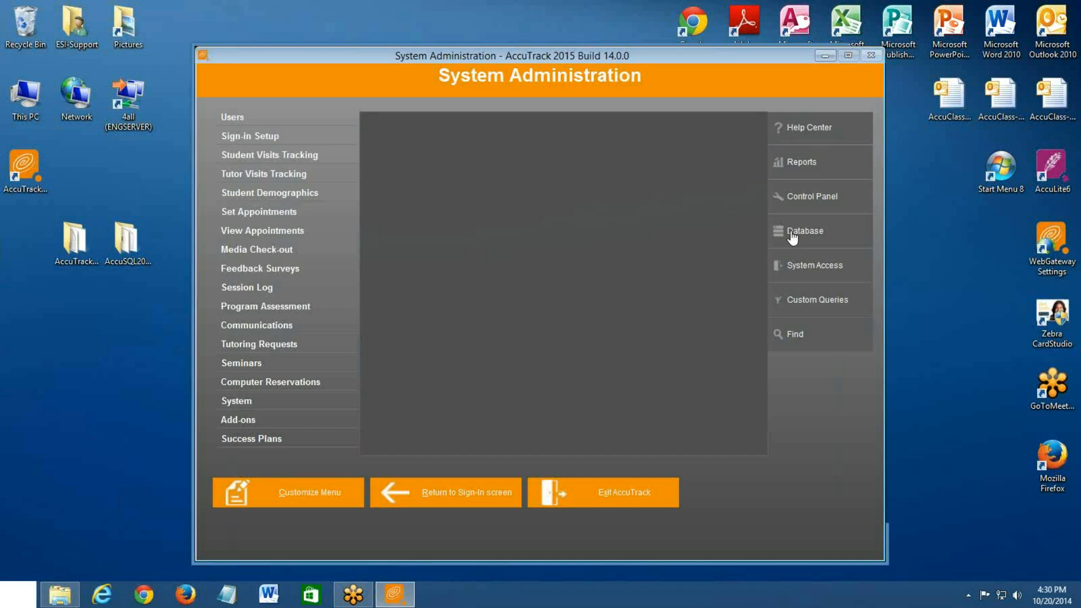
Step: Check the saved database folder path in Database Location, and close that window
click(794, 232)
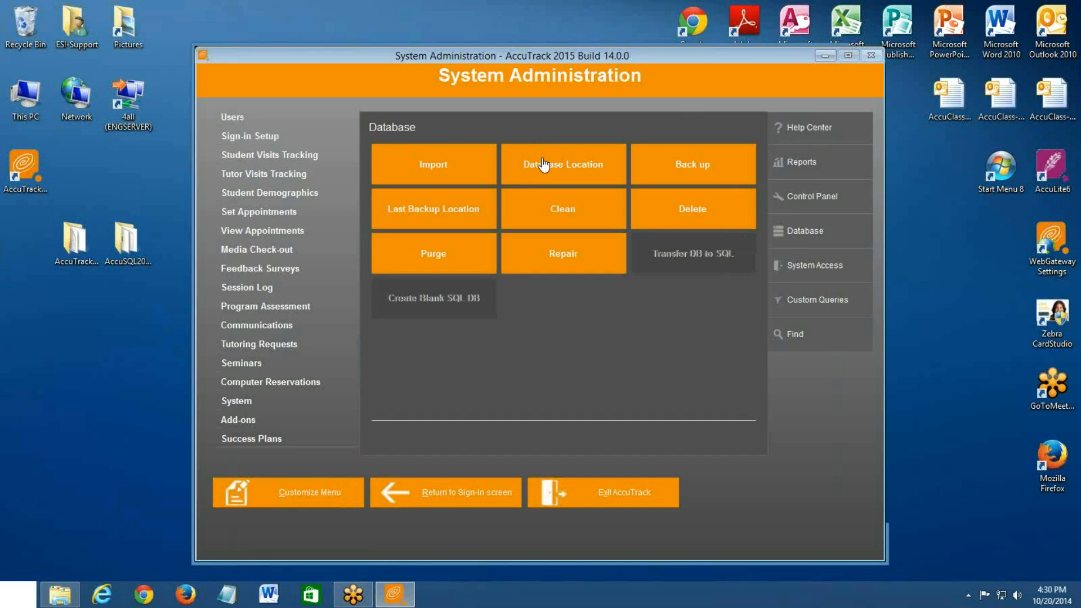
click(543, 165)
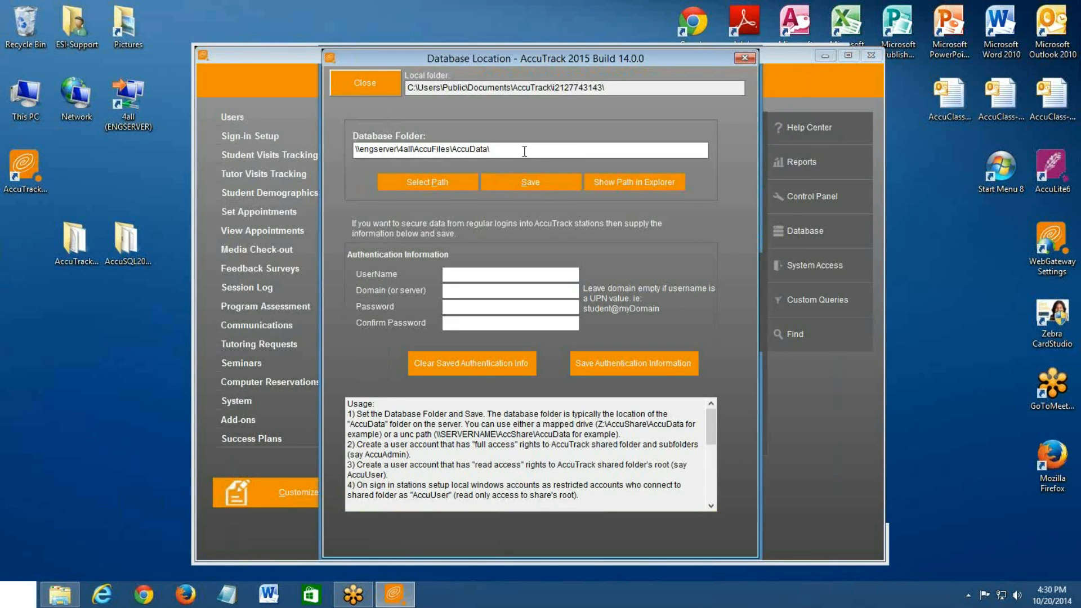
click(355, 84)
Step: Open the Students screen from the Users section
click(258, 119)
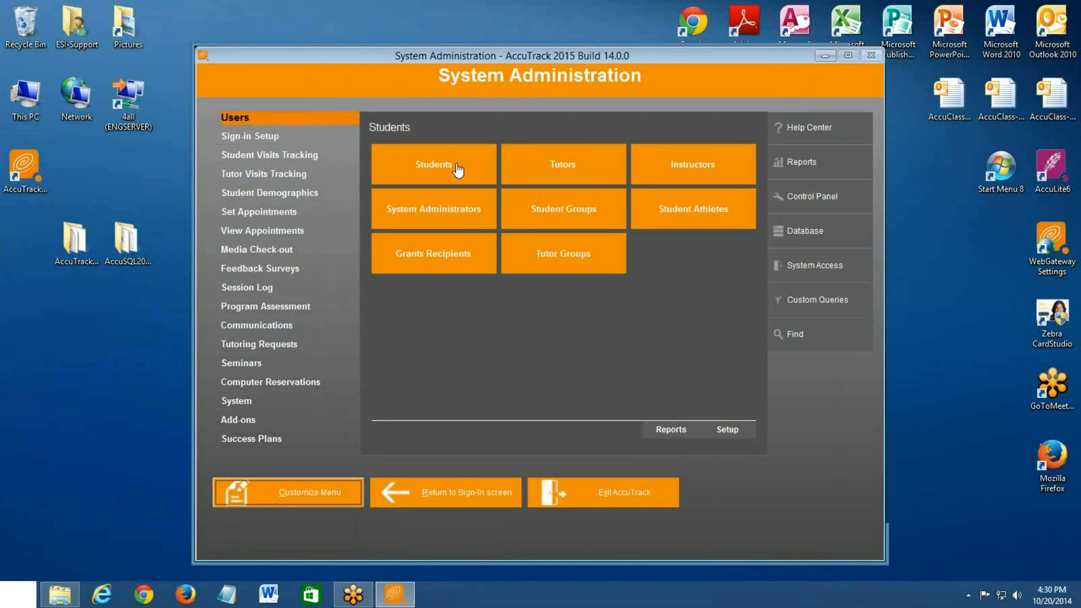
click(459, 169)
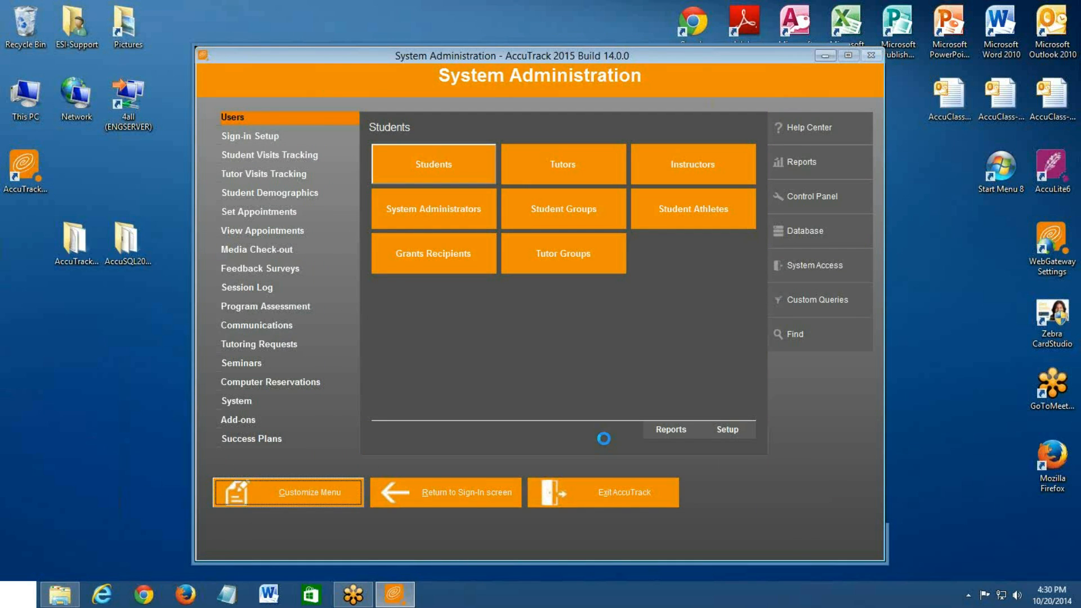